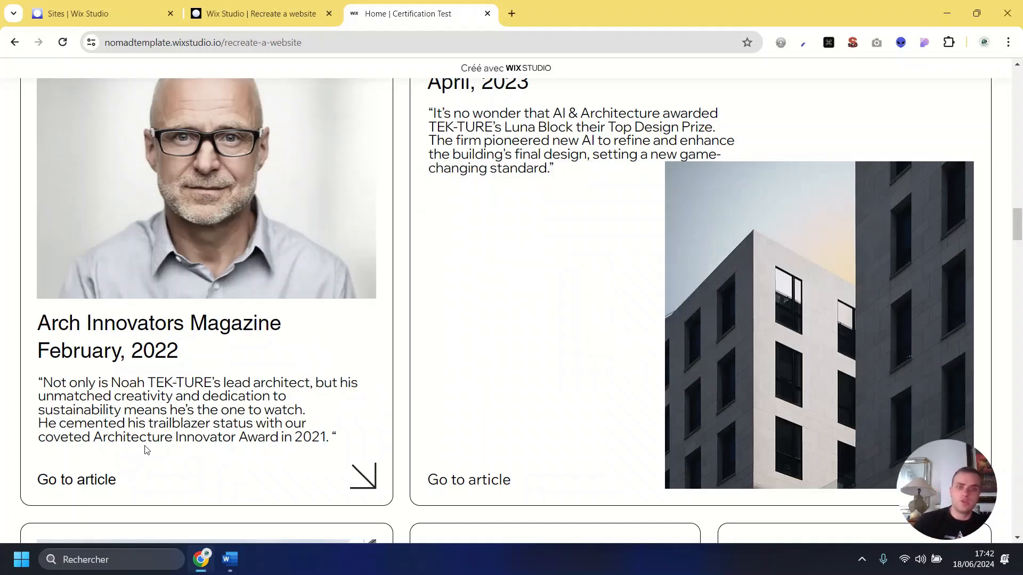
Consult the animation notes in the Word document and return to the Wix Studio editor.
{"action": "key", "text": "alt+Tab"}
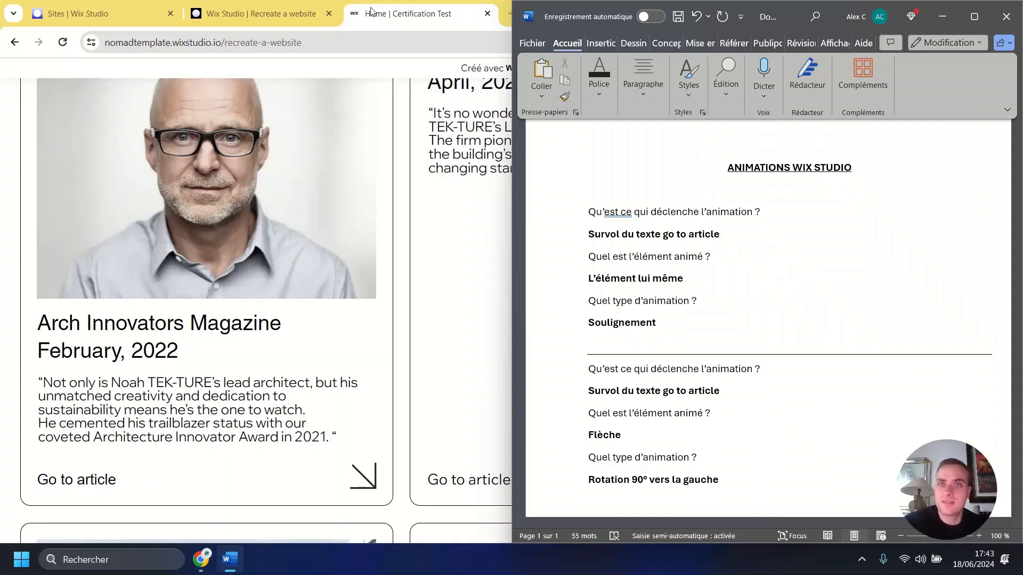
{"action": "left_click", "coordinate": [245, 8]}
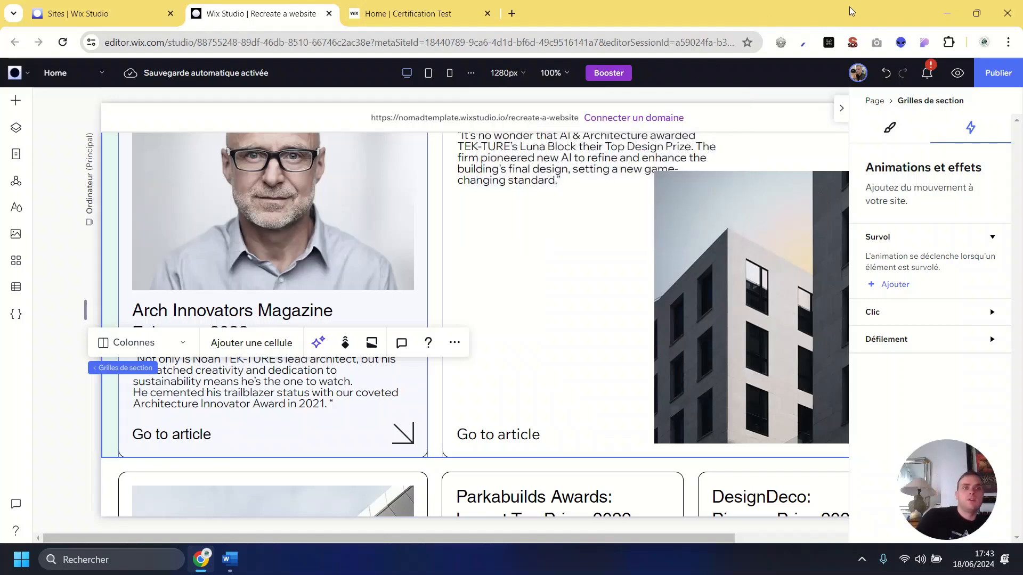
{"action": "left_click", "coordinate": [524, 287]}
{"action": "scroll", "coordinate": [411, 361], "scroll_direction": "up", "scroll_amount": 2}
{"action": "left_click", "coordinate": [254, 421]}
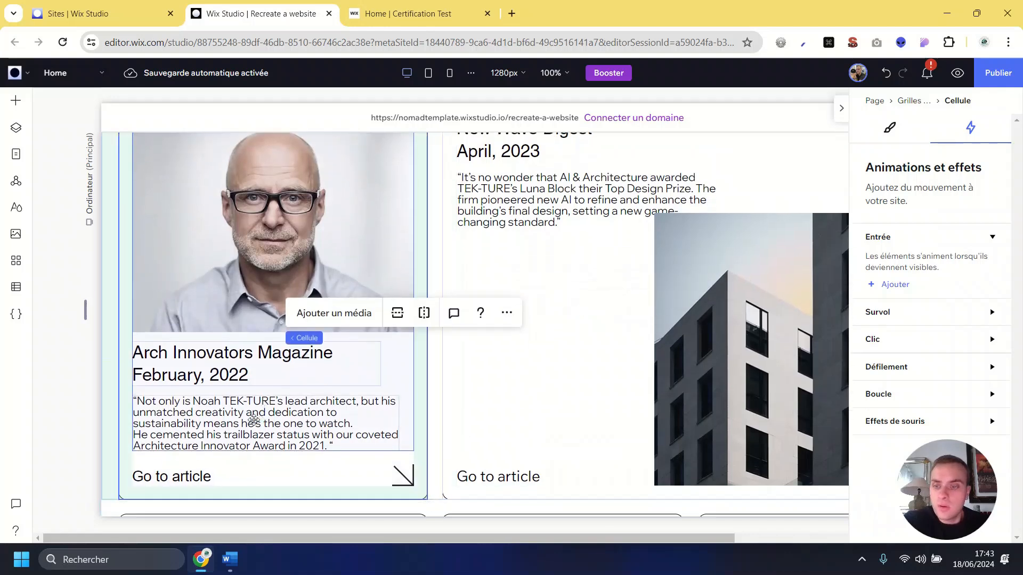
{"action": "scroll", "coordinate": [253, 420], "scroll_direction": "down", "scroll_amount": 1}
{"action": "left_click", "coordinate": [176, 435]}
{"action": "left_click", "coordinate": [359, 320]}
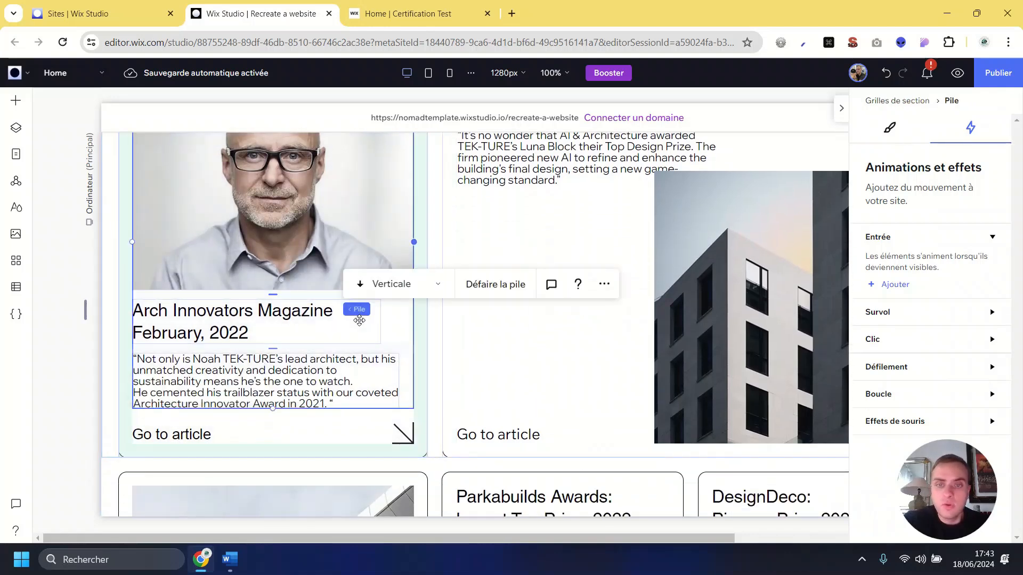
{"action": "left_click", "coordinate": [537, 356]}
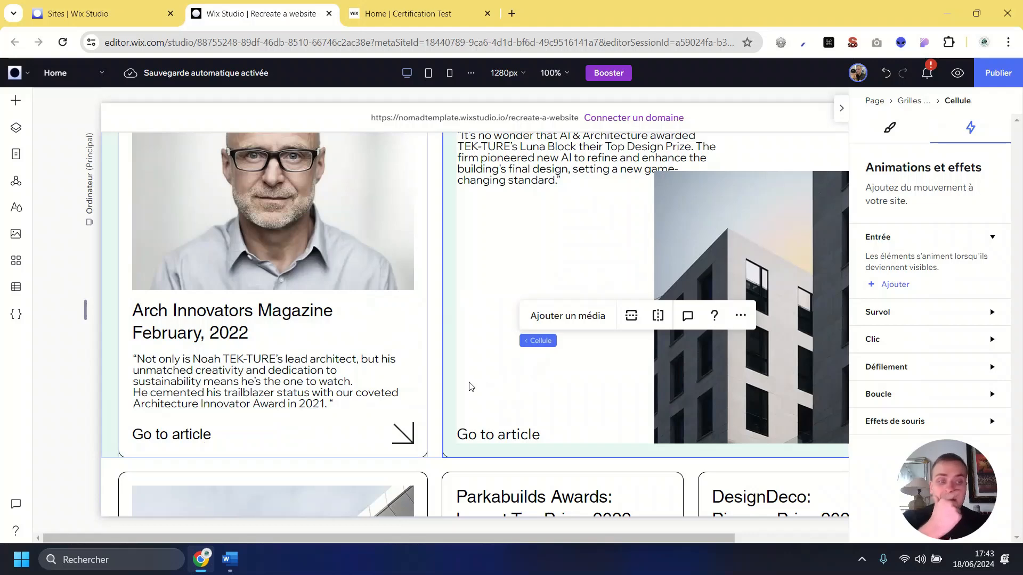
Add a hover (Survol) effect to the "Go to article" text in the Arch Innovators Magazine card.
{"action": "left_click", "coordinate": [179, 431]}
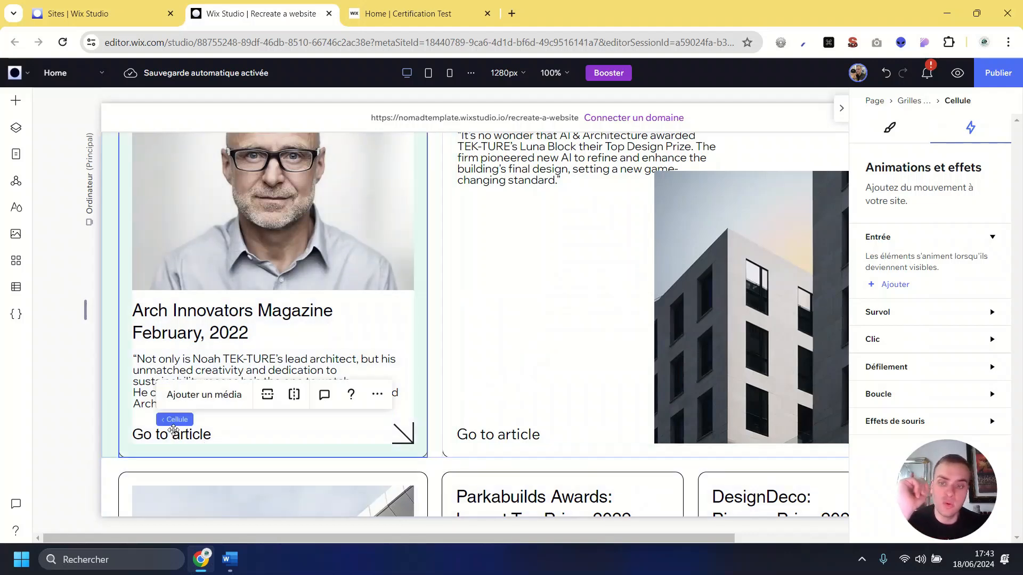
{"action": "left_click", "coordinate": [221, 434]}
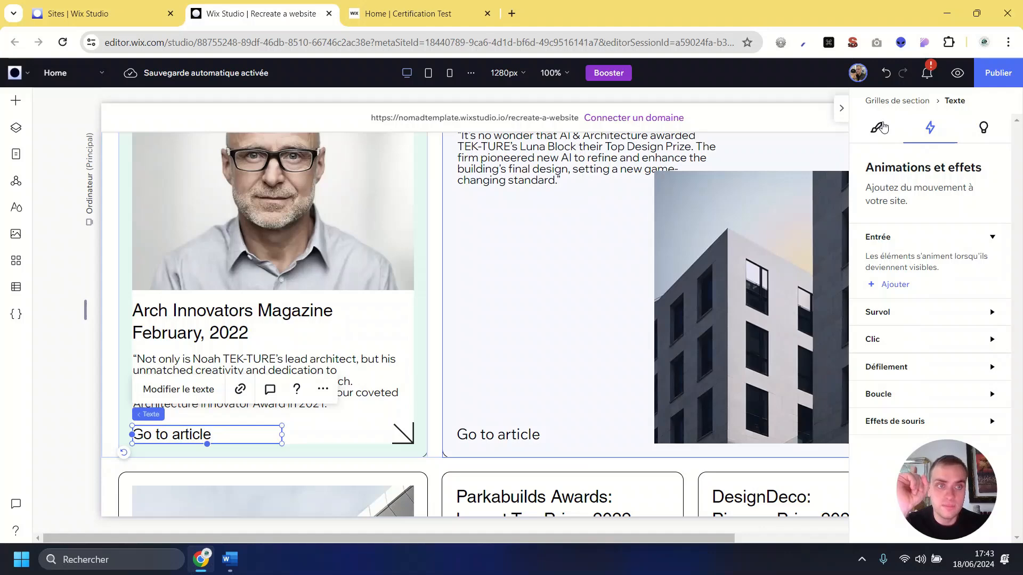
{"action": "left_click", "coordinate": [842, 109]}
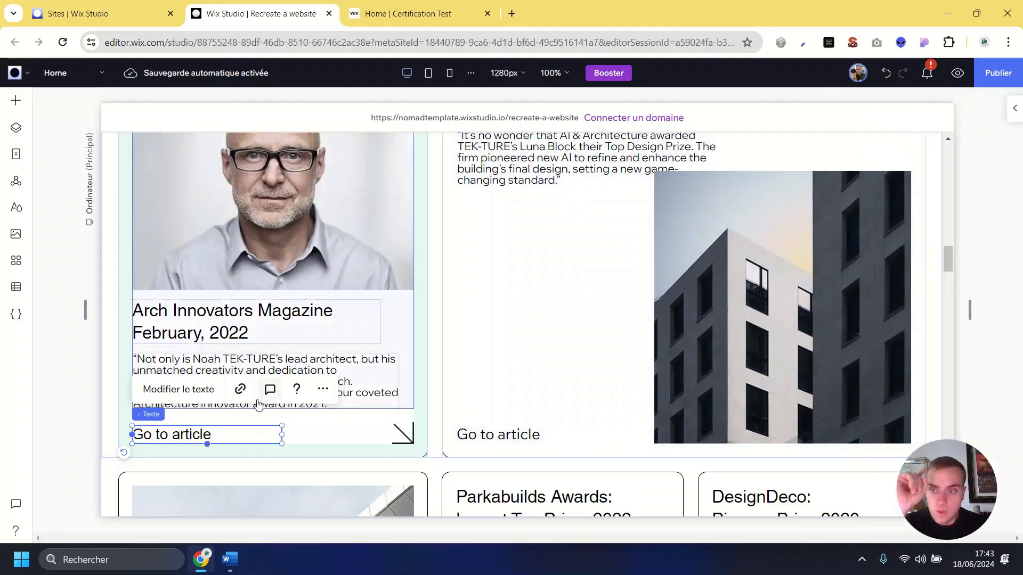
{"action": "left_click", "coordinate": [1017, 109]}
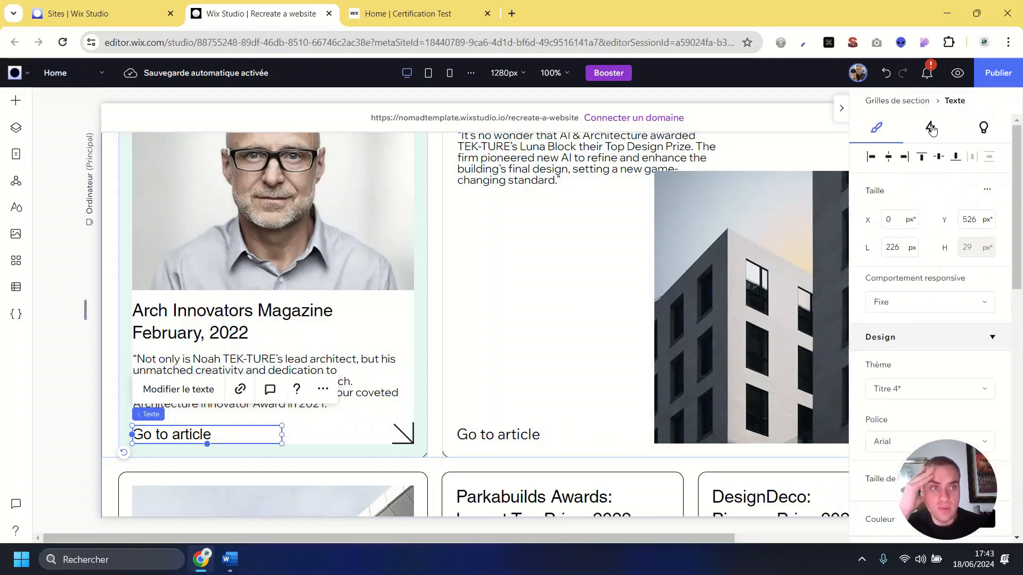
{"action": "left_click", "coordinate": [930, 128]}
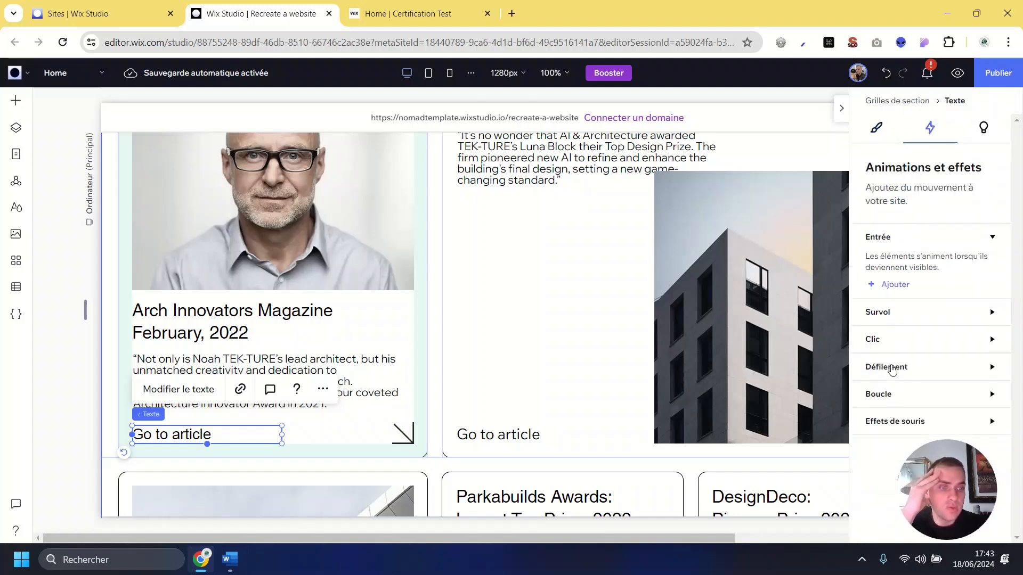
{"action": "left_click", "coordinate": [955, 313]}
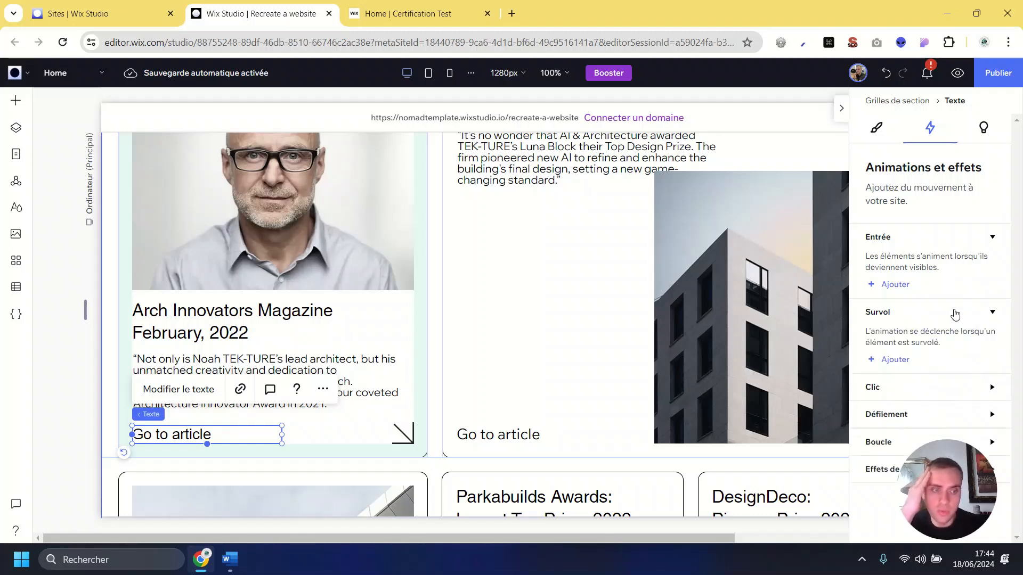
{"action": "left_click", "coordinate": [896, 360]}
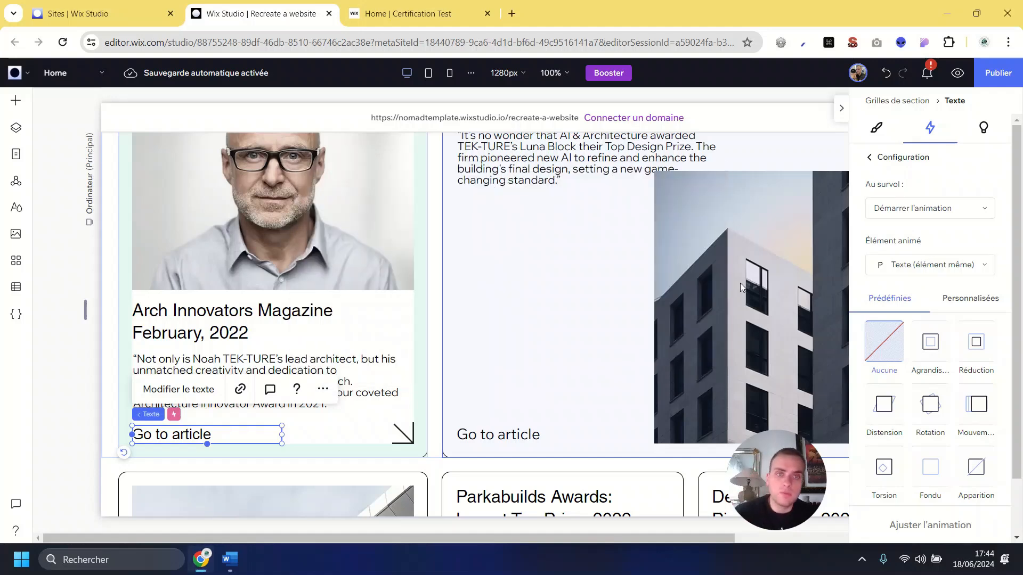
Check the Word notes and choose "Texte (élément même)" as the animated element of the hover effect.
{"action": "key", "text": "alt+Tab"}
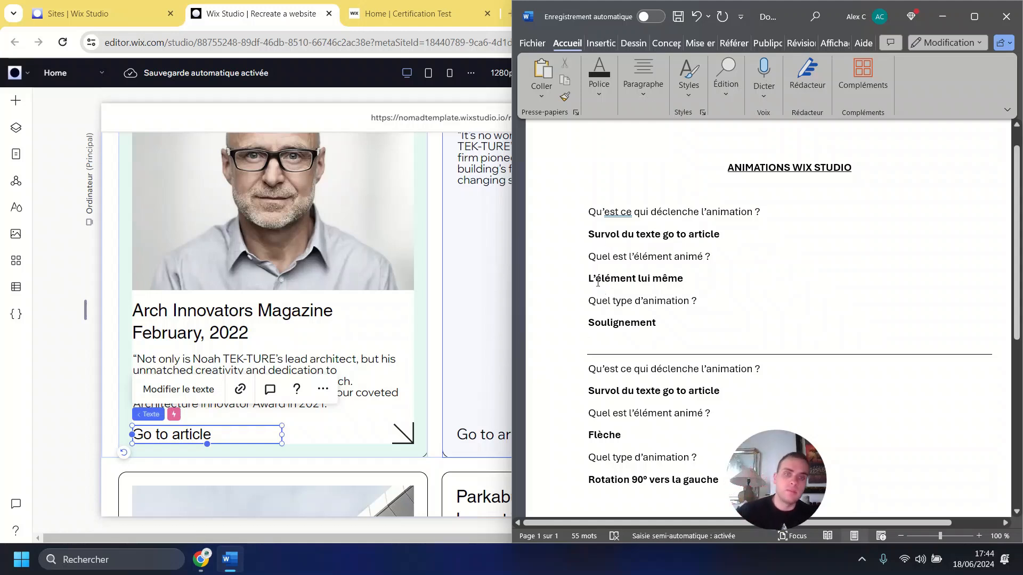
{"action": "key", "text": "alt+Tab"}
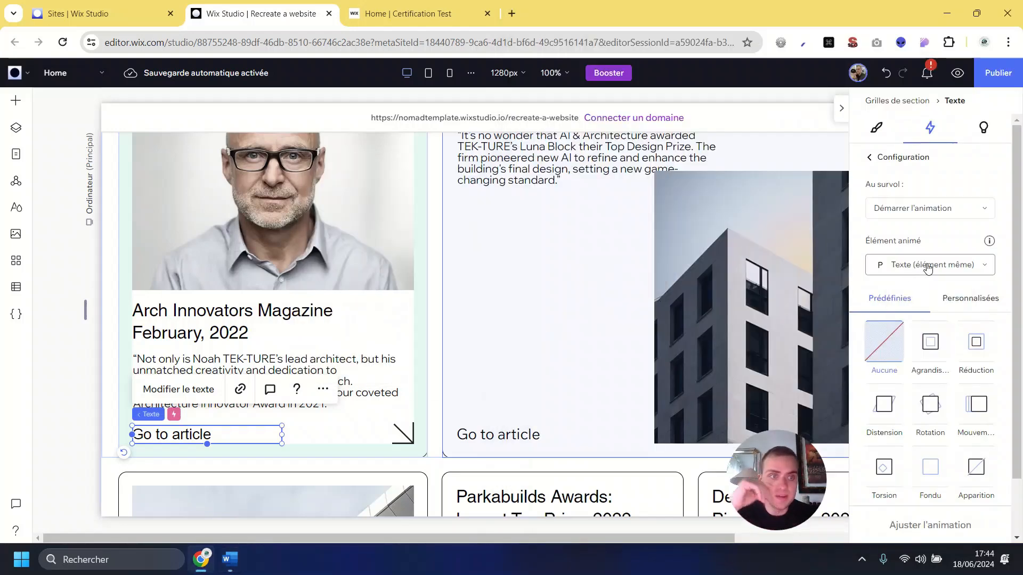
{"action": "left_click", "coordinate": [928, 267]}
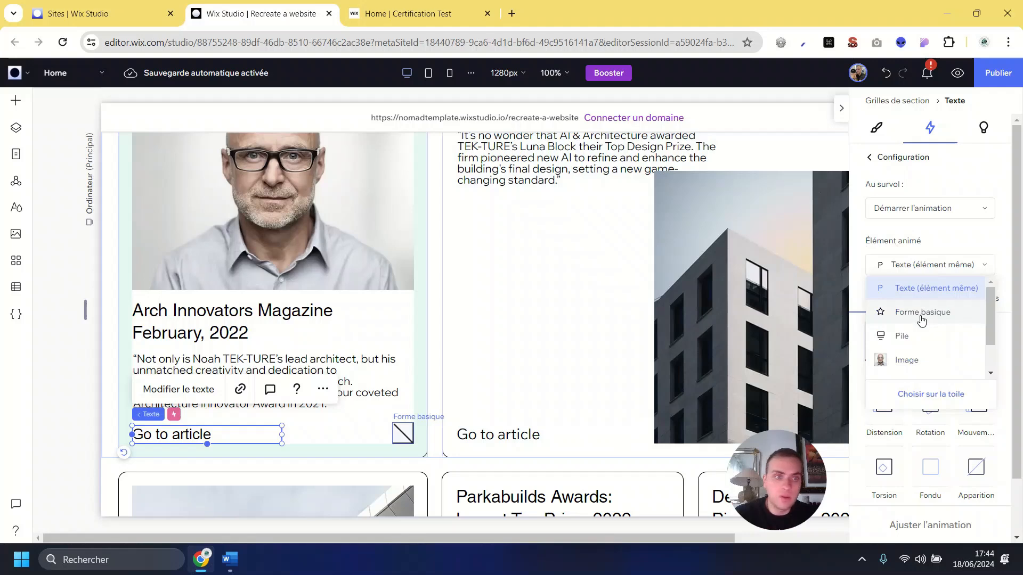
{"action": "left_click", "coordinate": [927, 288]}
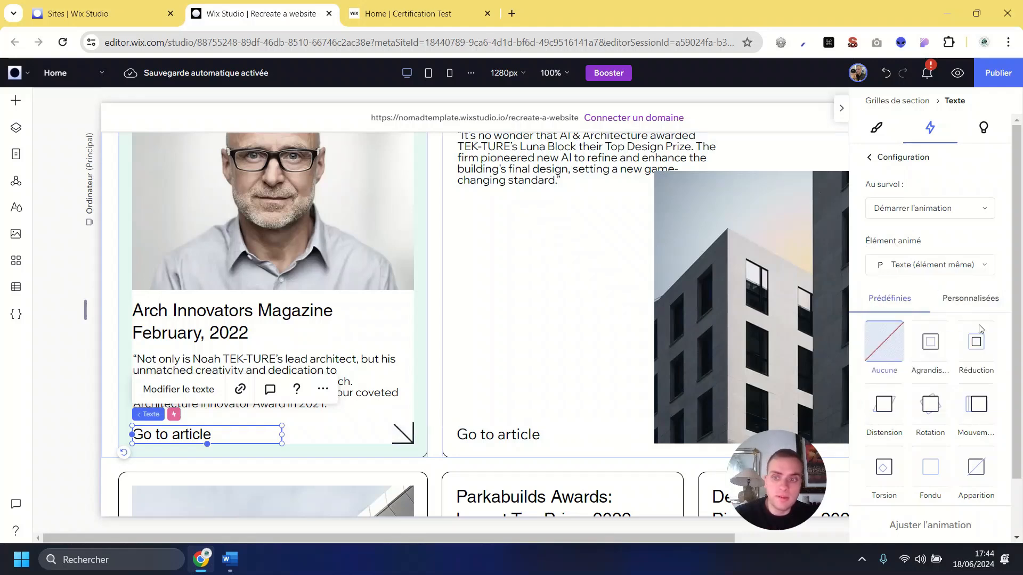
{"action": "key", "text": "alt+Tab"}
{"action": "key", "text": "alt+Tab"}
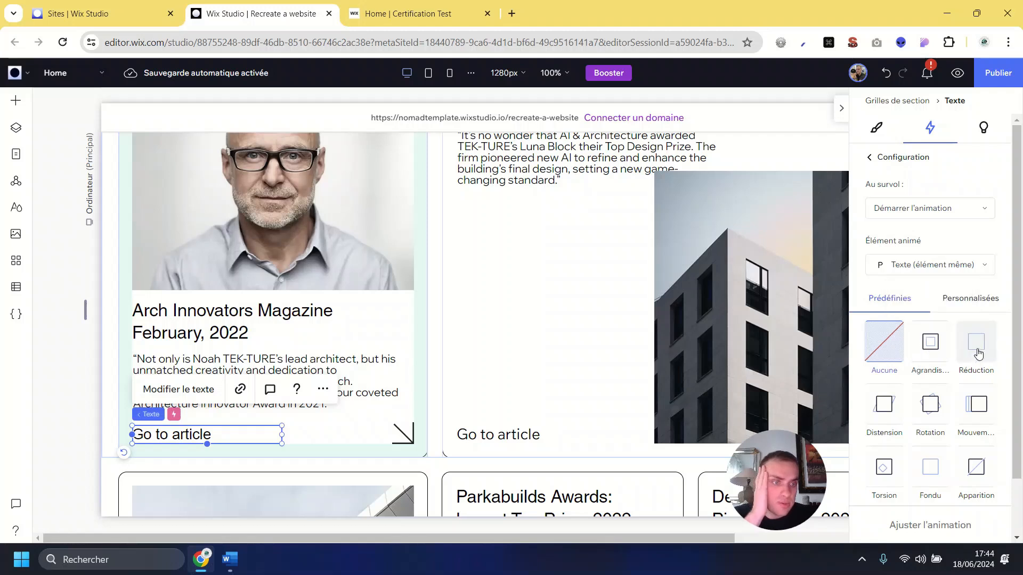
Try the Distension, Mouvement, Apparition, Réduction and enlargement presets on the text, and reset the animation to Aucune.
{"action": "scroll", "coordinate": [881, 448], "scroll_direction": "down", "scroll_amount": 2}
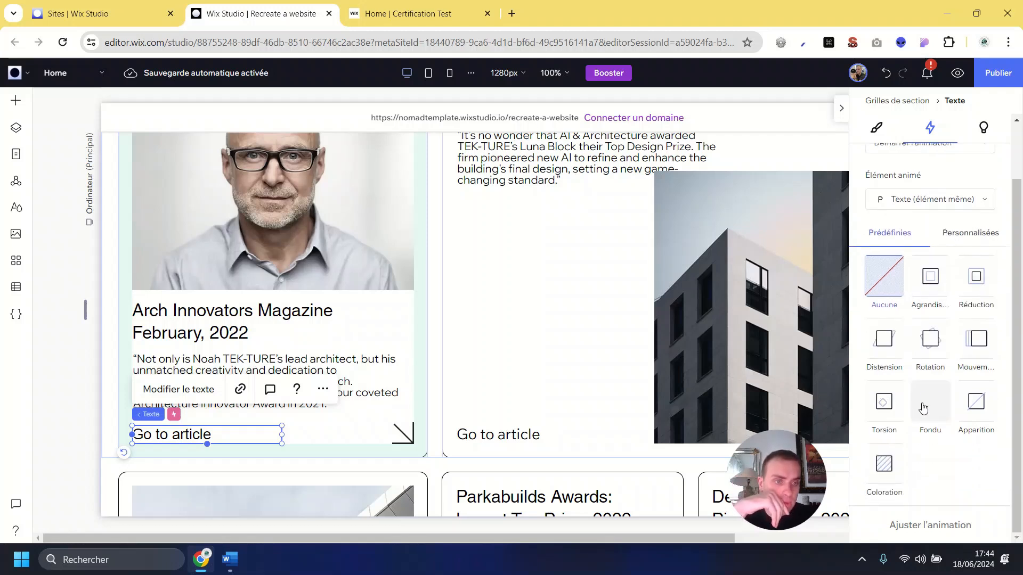
{"action": "left_click", "coordinate": [884, 339]}
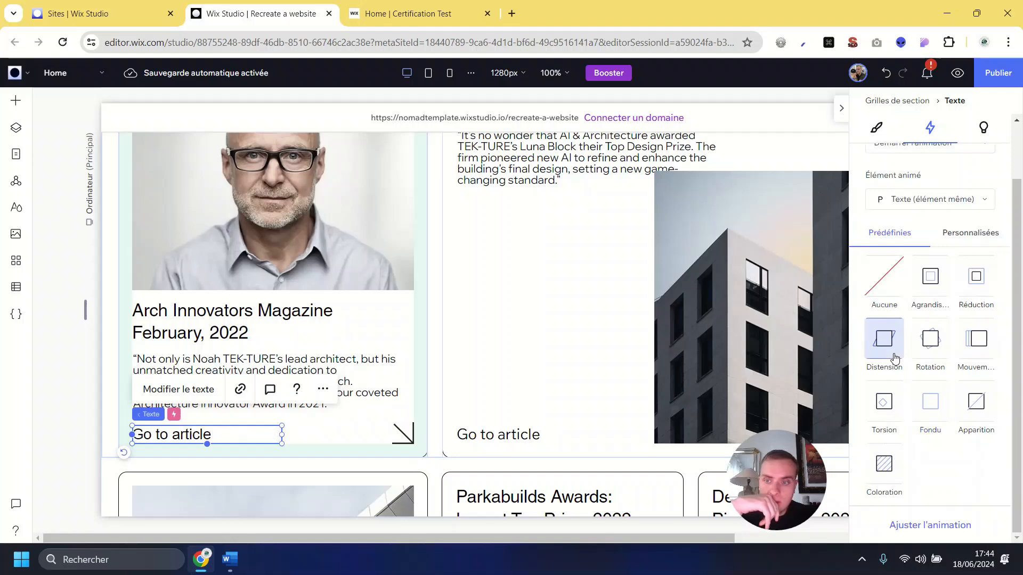
{"action": "left_click", "coordinate": [980, 354]}
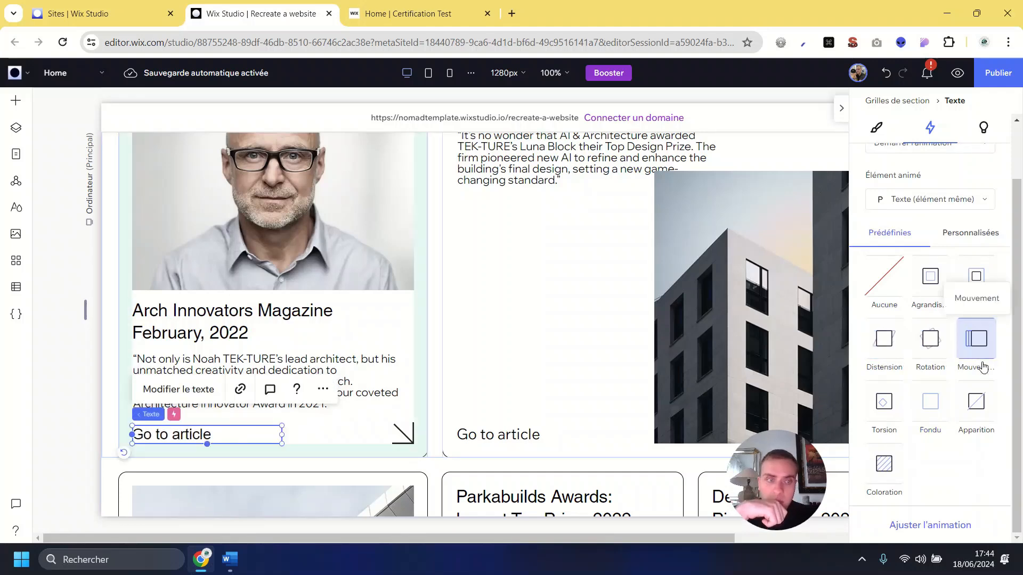
{"action": "left_click", "coordinate": [979, 412]}
{"action": "left_click", "coordinate": [976, 278]}
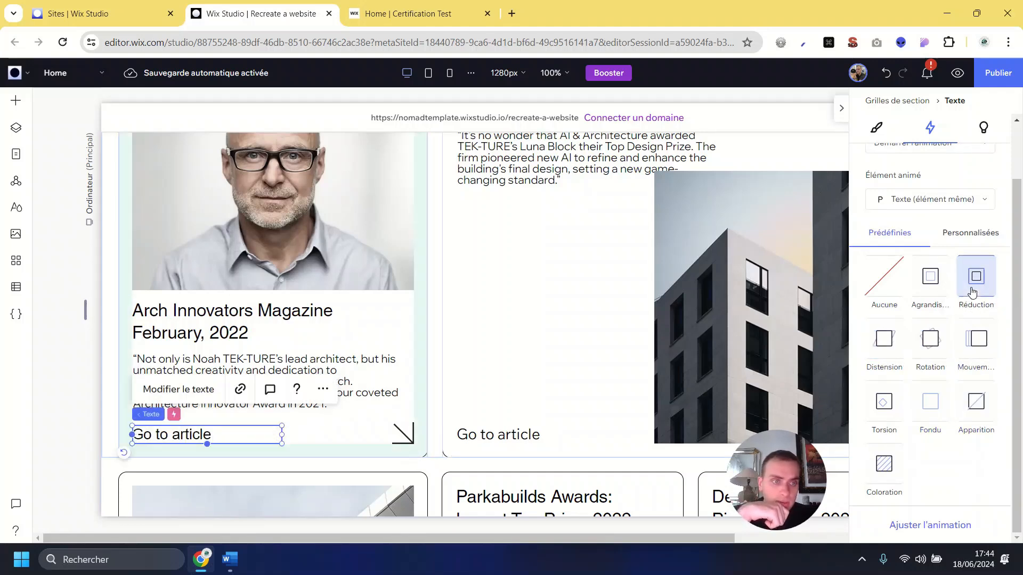
{"action": "left_click", "coordinate": [930, 277]}
{"action": "left_click", "coordinate": [867, 285]}
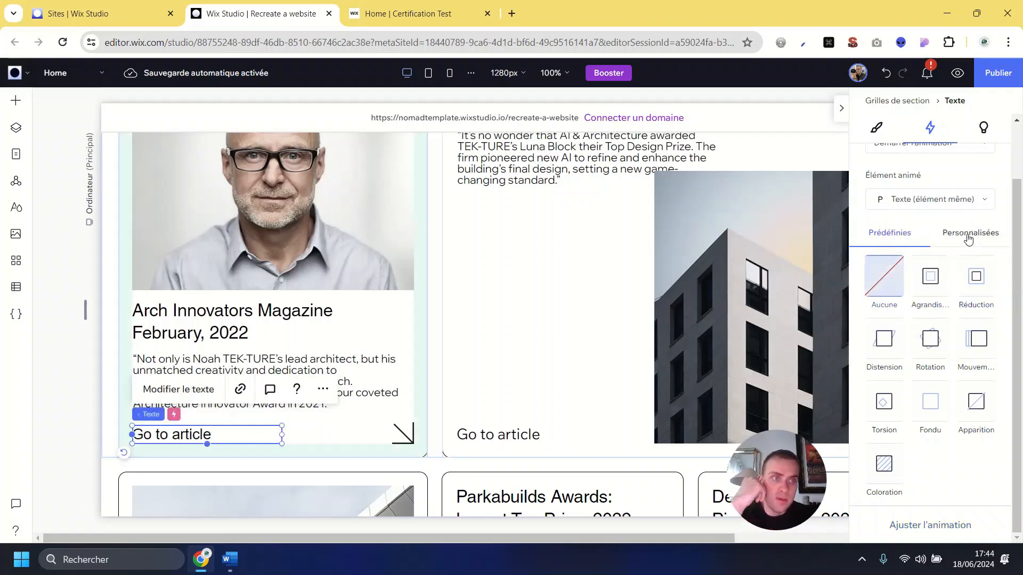
Create a new custom hover interaction for the "Go to article" text.
{"action": "left_click", "coordinate": [976, 233]}
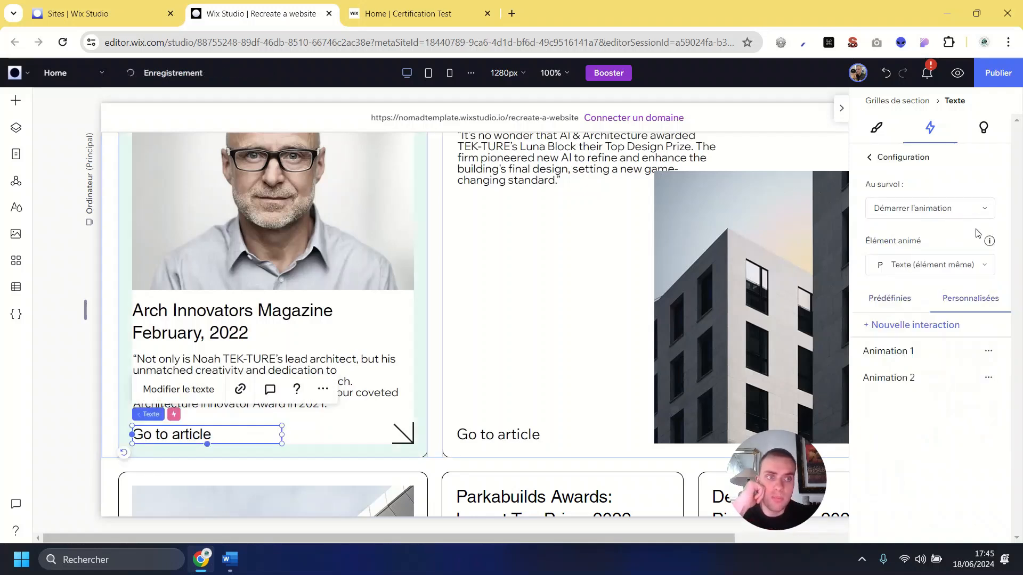
{"action": "left_click", "coordinate": [942, 326]}
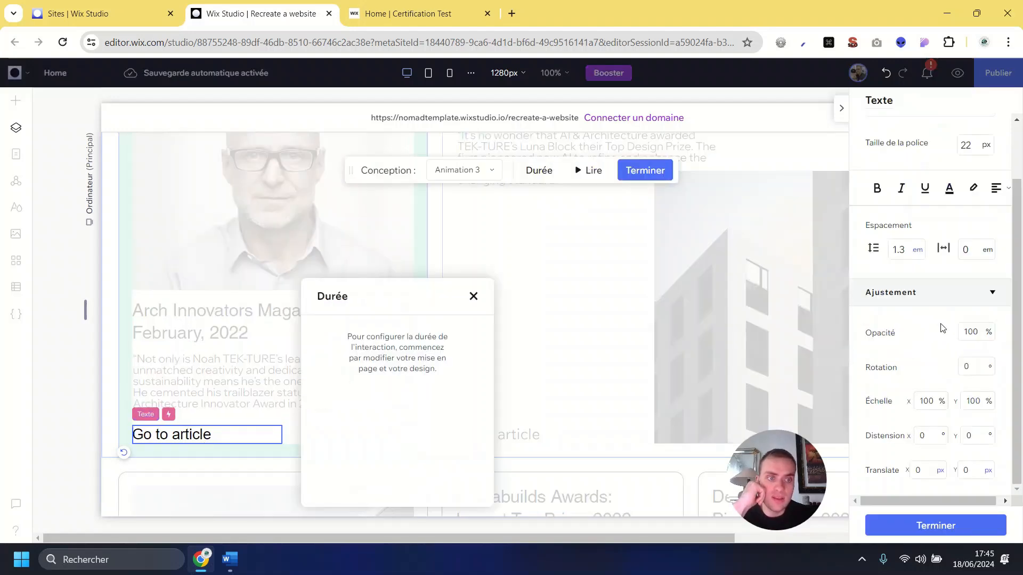
Try a 24 px font size for the text's hover state and restore it to 22 px.
{"action": "scroll", "coordinate": [927, 338], "scroll_direction": "up", "scroll_amount": 2}
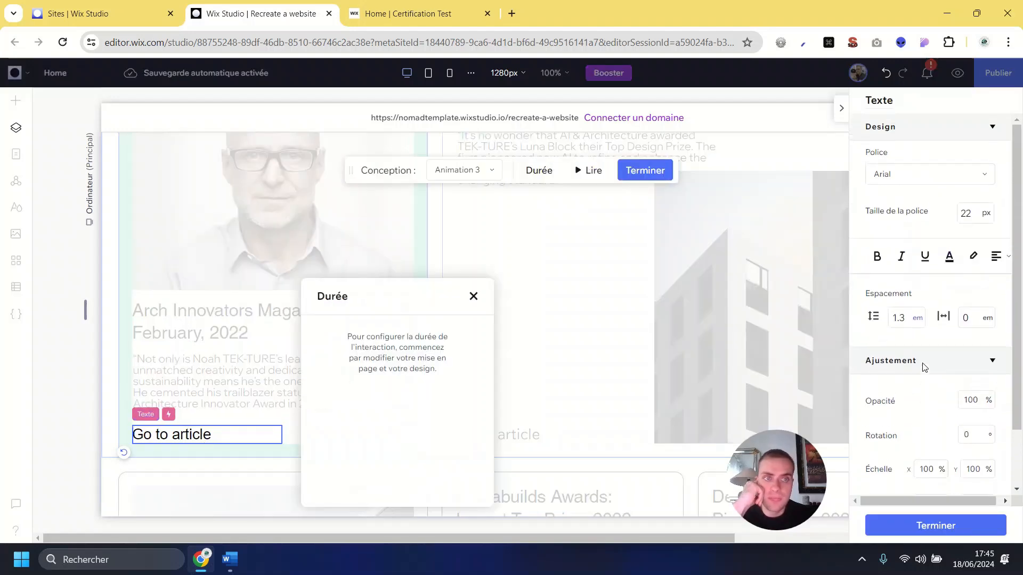
{"action": "left_click", "coordinate": [976, 215]}
{"action": "key", "text": "Return"}
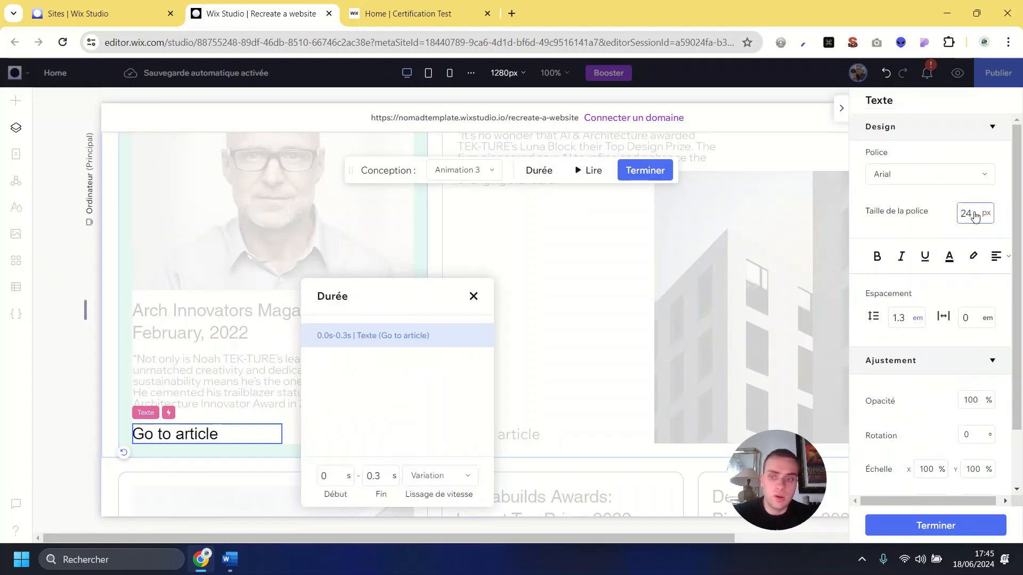
{"action": "left_click", "coordinate": [975, 214]}
{"action": "type", "text": "22"}
{"action": "key", "text": "Return"}
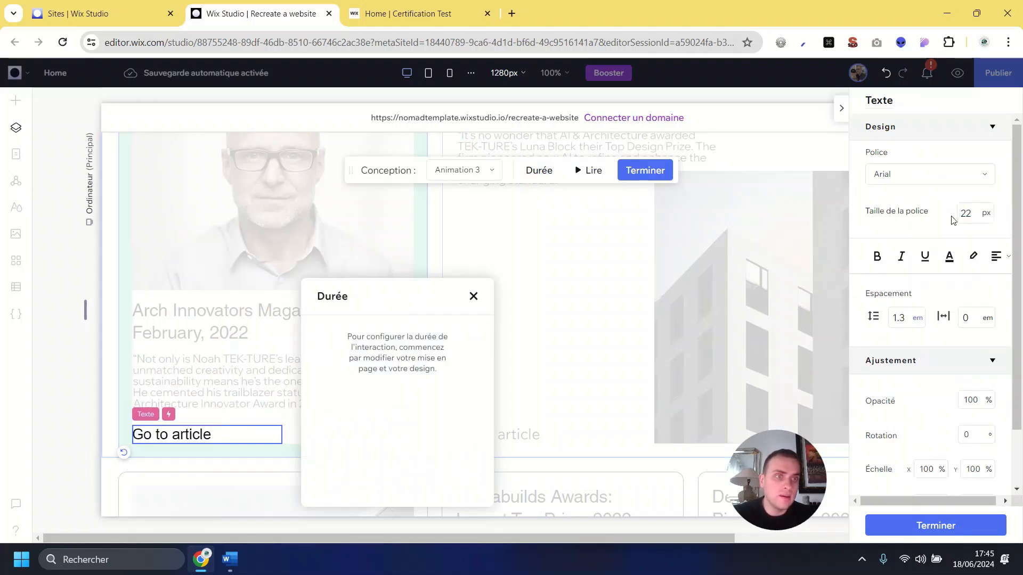
Try italic and bold styling on the hover state of the "Go to article" text and turn both off again.
{"action": "left_click", "coordinate": [901, 258]}
{"action": "left_click", "coordinate": [901, 258]}
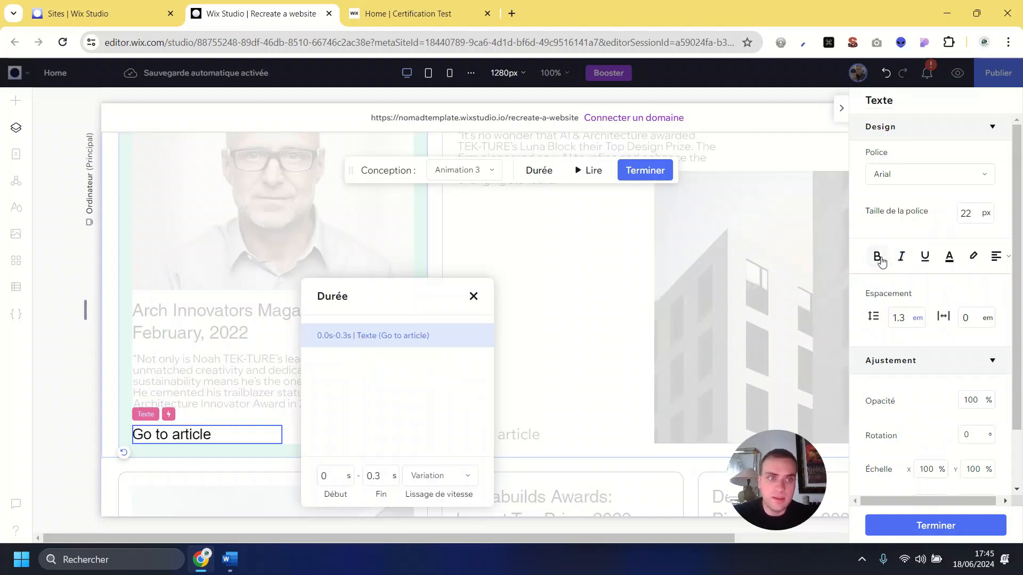
{"action": "left_click", "coordinate": [877, 257]}
{"action": "left_click", "coordinate": [878, 257]}
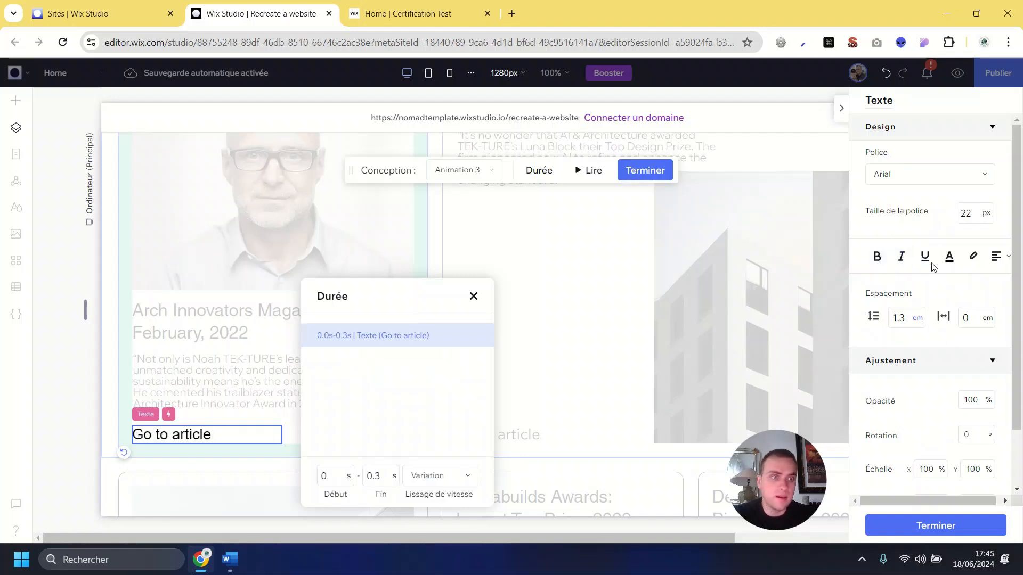
Underline the "Go to article" text in the custom hover interaction.
{"action": "scroll", "coordinate": [922, 349], "scroll_direction": "down", "scroll_amount": 1}
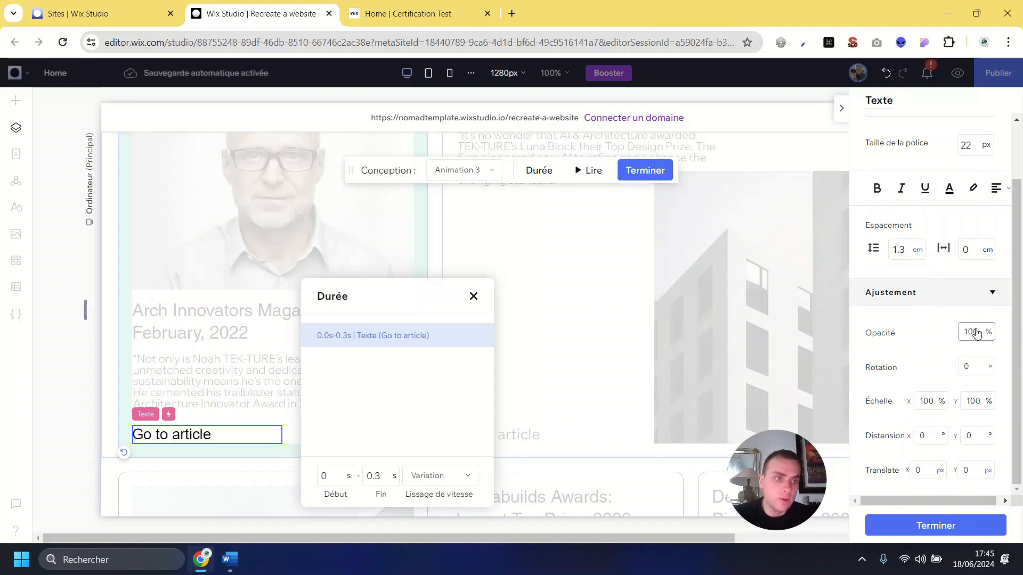
{"action": "scroll", "coordinate": [953, 302], "scroll_direction": "up", "scroll_amount": 1}
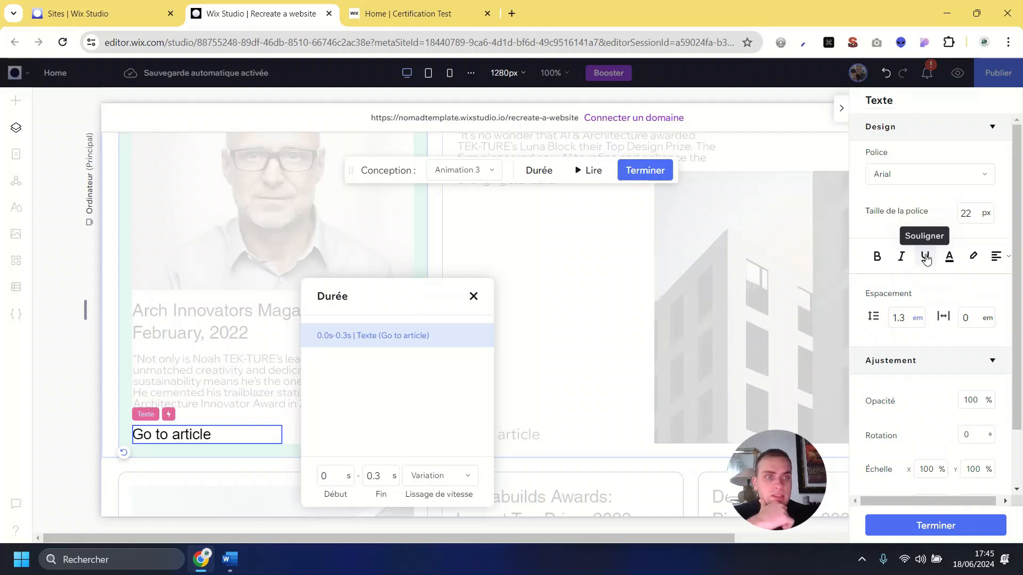
{"action": "left_click", "coordinate": [925, 256]}
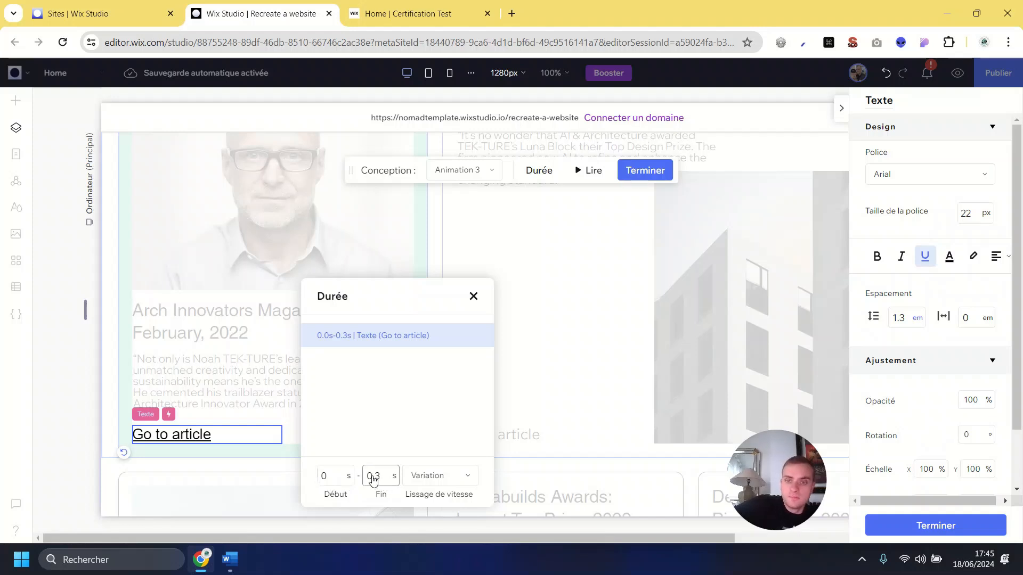
Try a 1 s start time for the "Go to article" text animation and restore it to 0 s.
{"action": "left_click", "coordinate": [327, 472]}
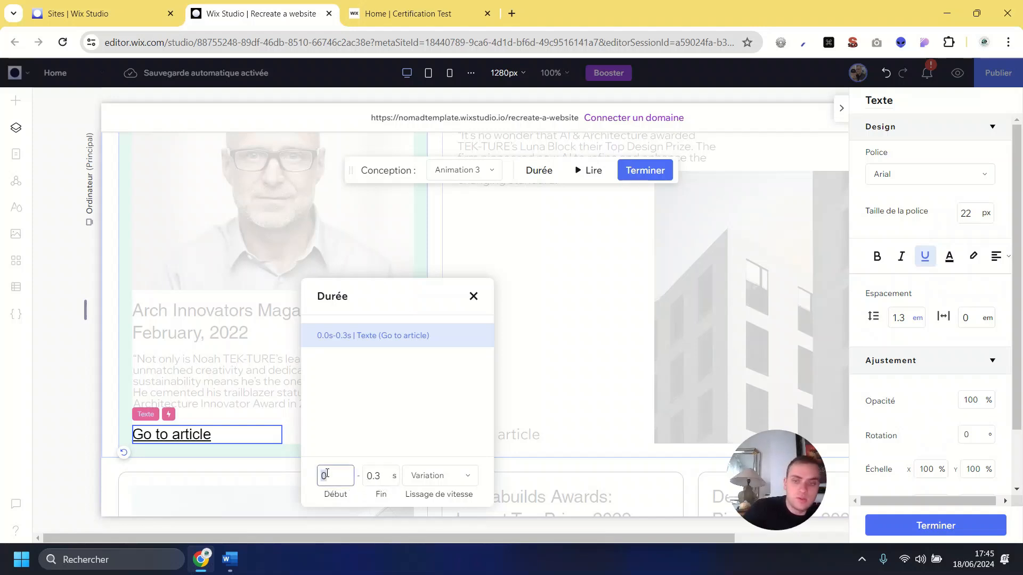
{"action": "key", "text": "Return"}
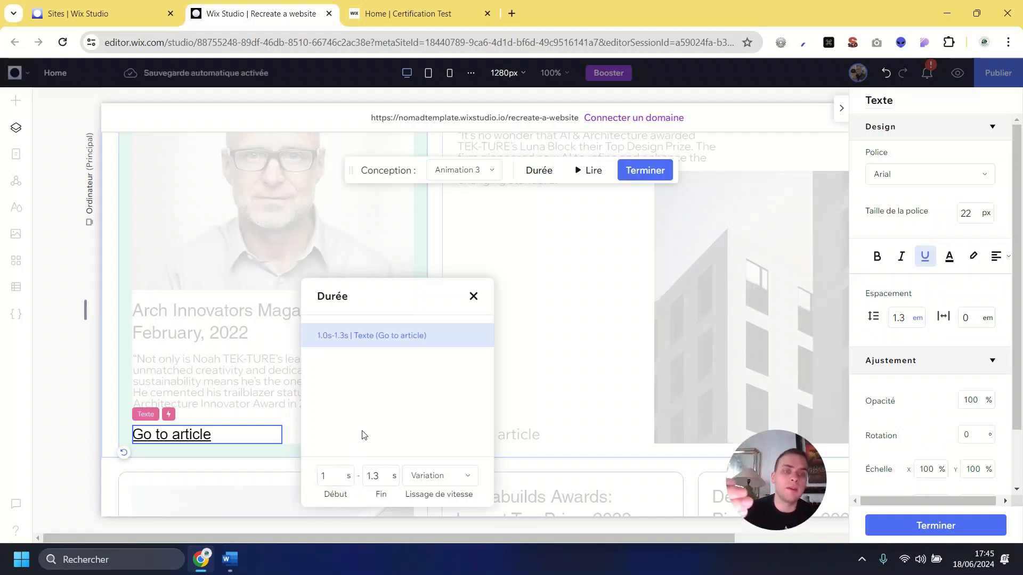
{"action": "left_click", "coordinate": [336, 476]}
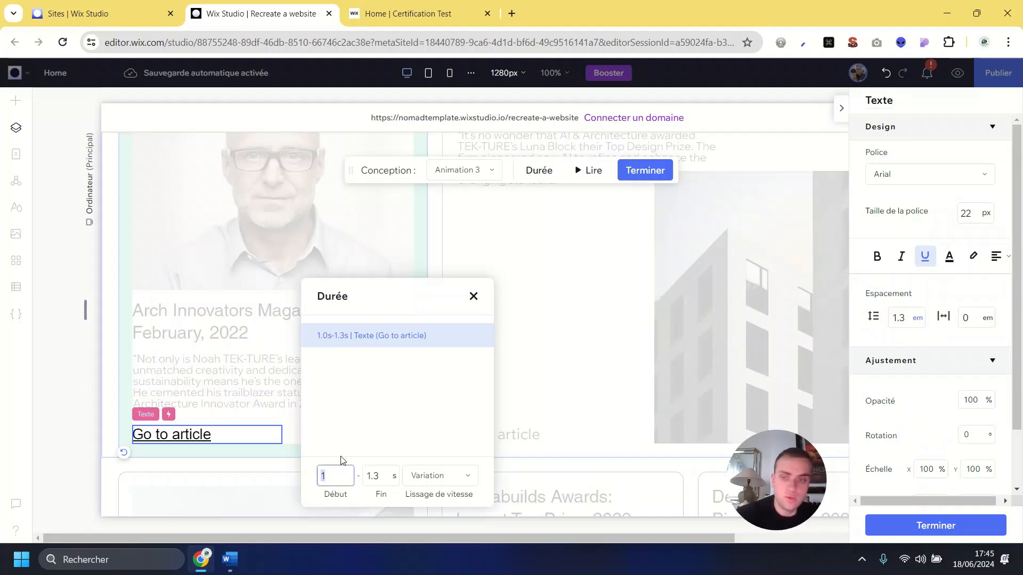
{"action": "type", "text": "0"}
Try a 0 s end time for the "Go to article" text animation and restore it to 0.3 s.
{"action": "left_click", "coordinate": [375, 477]}
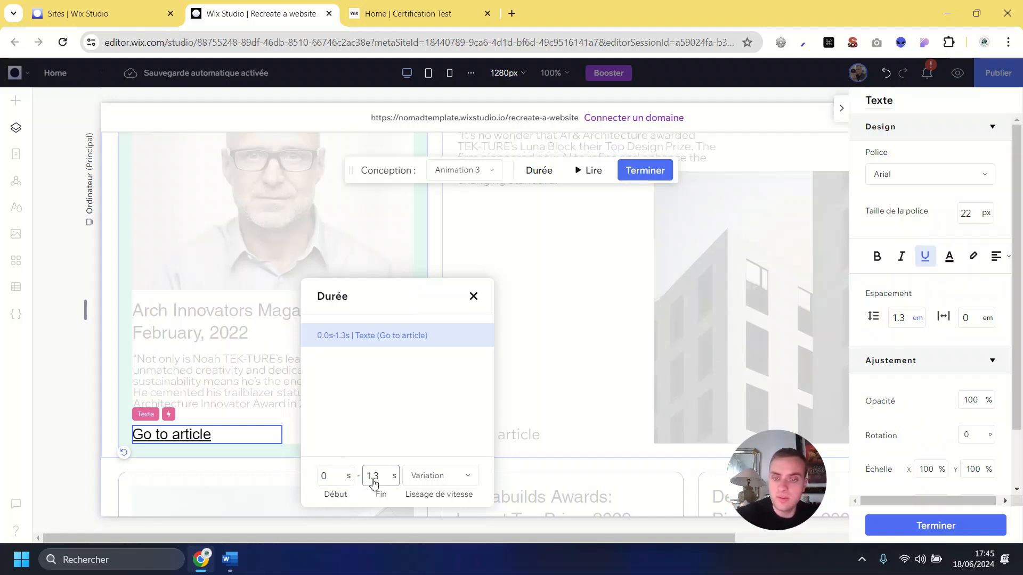
{"action": "type", "text": "0"}
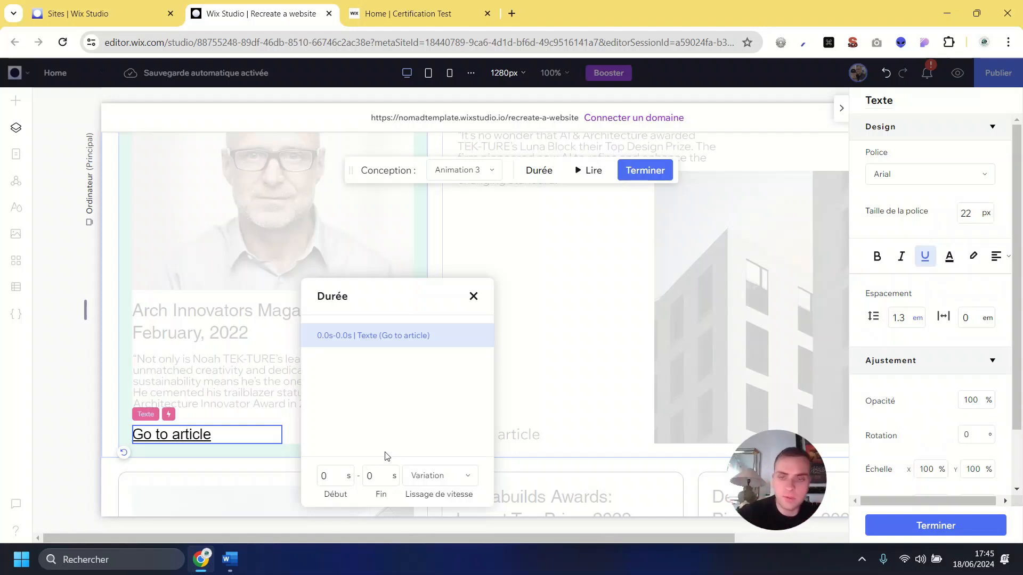
{"action": "left_click", "coordinate": [368, 476]}
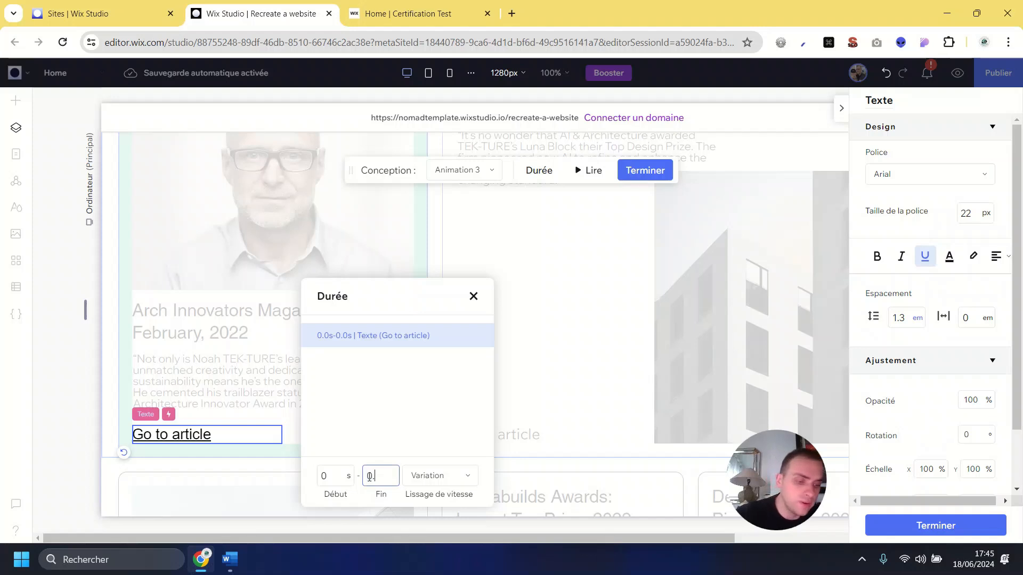
{"action": "type", "text": "0.3"}
{"action": "left_click", "coordinate": [365, 454]}
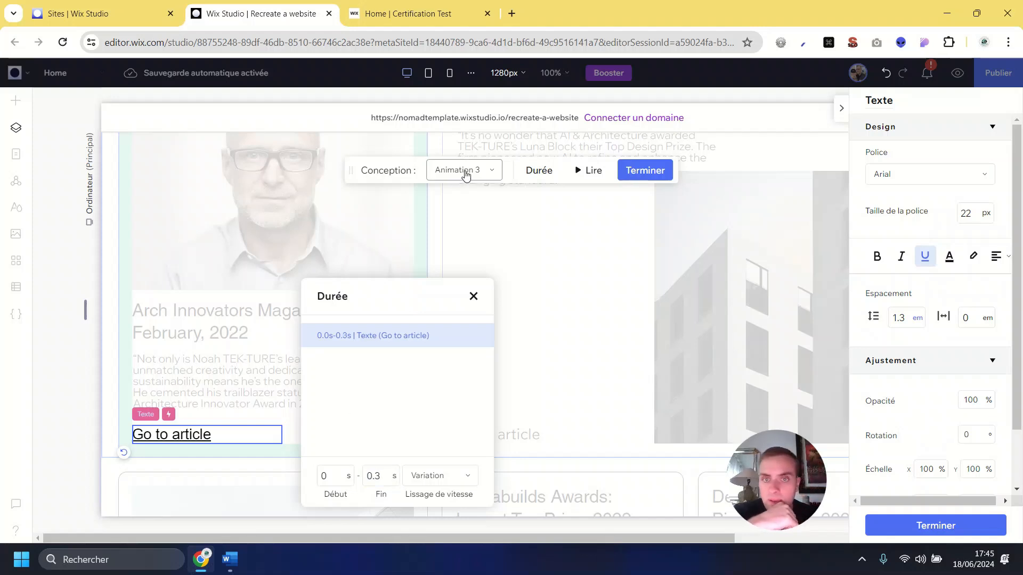
Switch the interaction design to its initial state (État initial) and finish editing the custom animation.
{"action": "left_click", "coordinate": [466, 173]}
{"action": "left_click", "coordinate": [454, 217]}
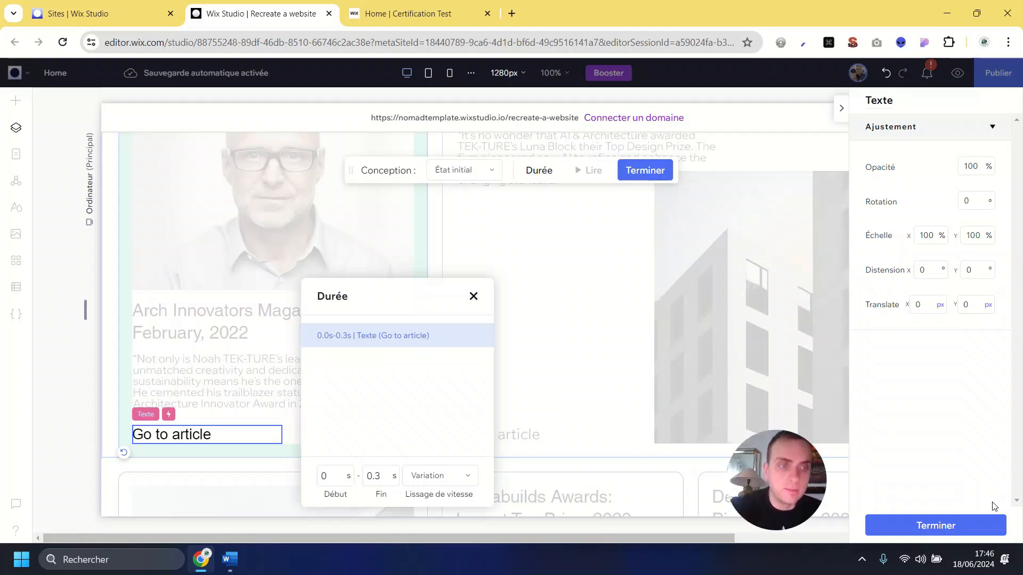
{"action": "left_click", "coordinate": [954, 524]}
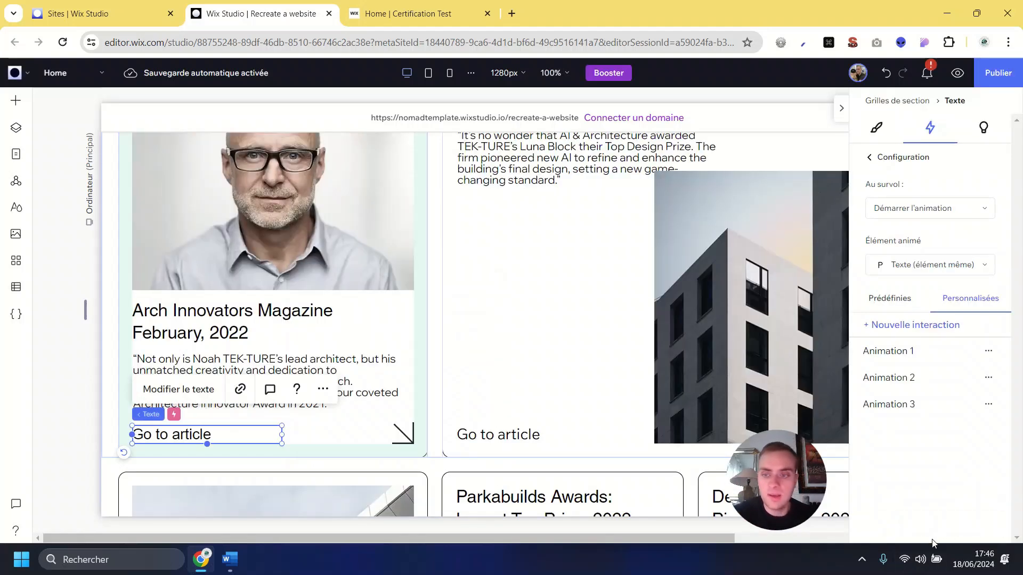
Check the "Go to article" hover effect in the site preview and look at the text animation's options in the editor.
{"action": "left_click", "coordinate": [957, 72]}
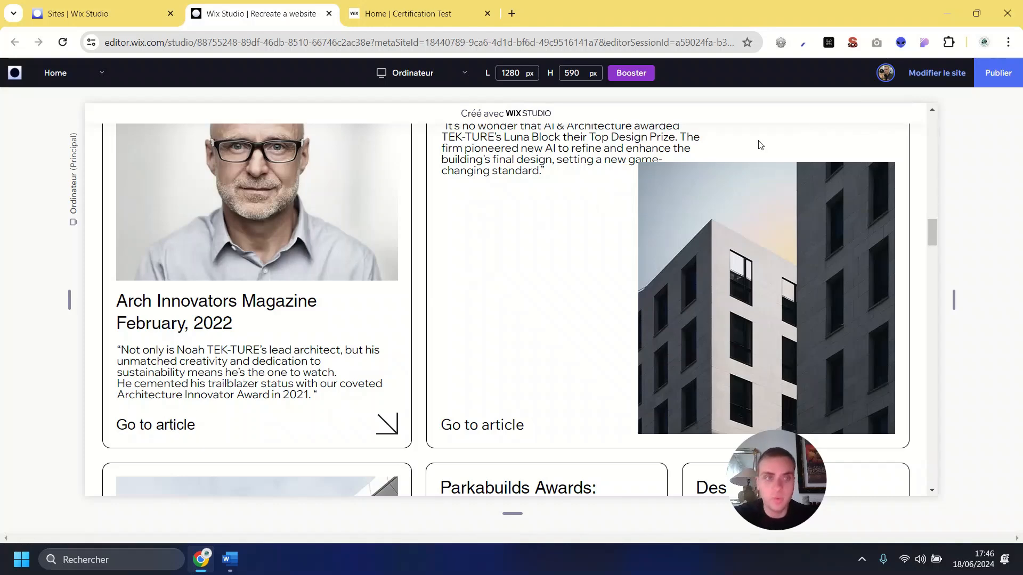
{"action": "left_click", "coordinate": [929, 75]}
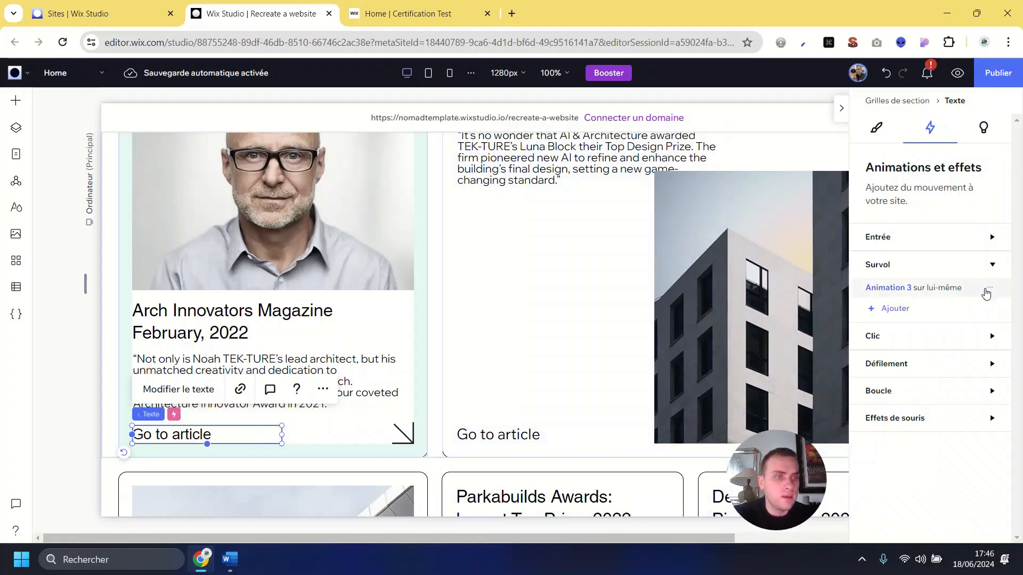
{"action": "left_click", "coordinate": [989, 291]}
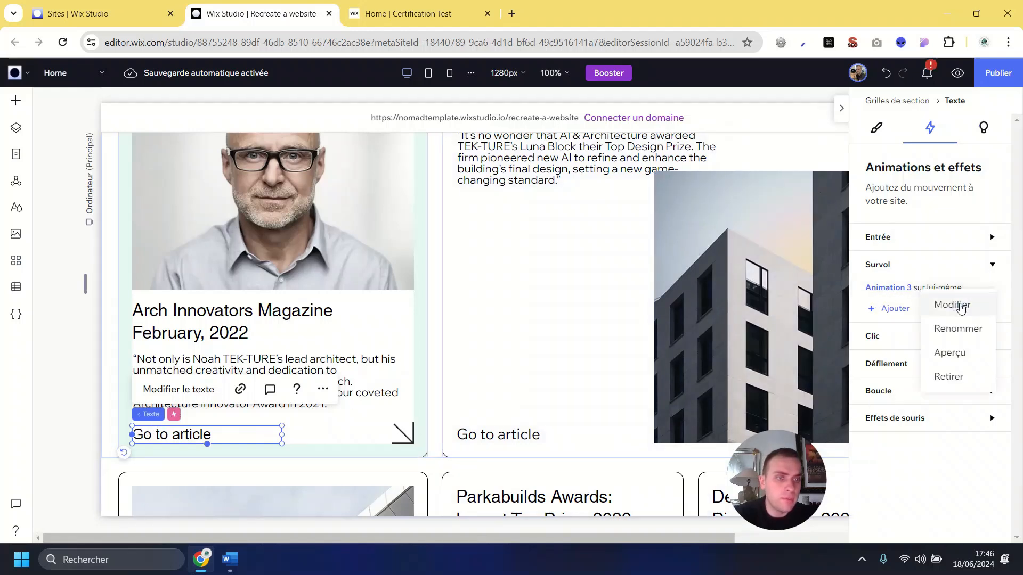
{"action": "left_click", "coordinate": [1009, 304]}
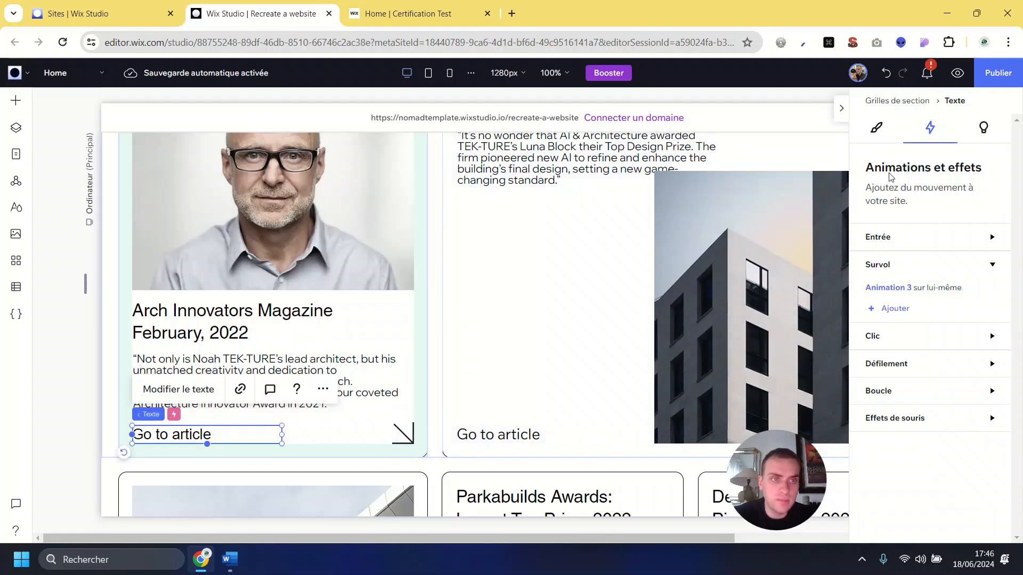
Add a second hover interaction to the "Go to article" text with the arrow shape (Forme basique) as the animated element.
{"action": "left_click", "coordinate": [408, 325]}
{"action": "left_click", "coordinate": [187, 430]}
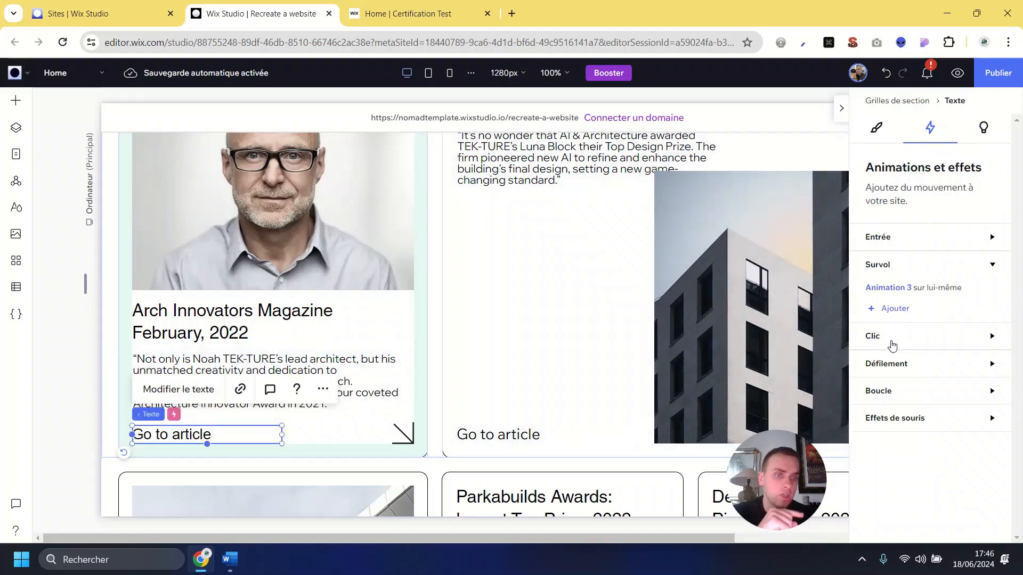
{"action": "left_click", "coordinate": [892, 310]}
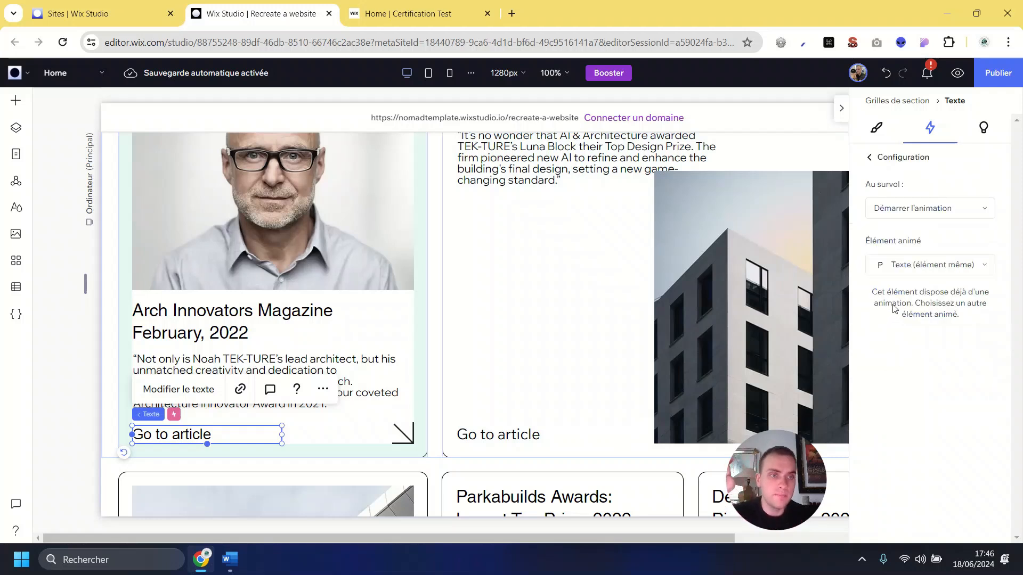
{"action": "left_click", "coordinate": [910, 264]}
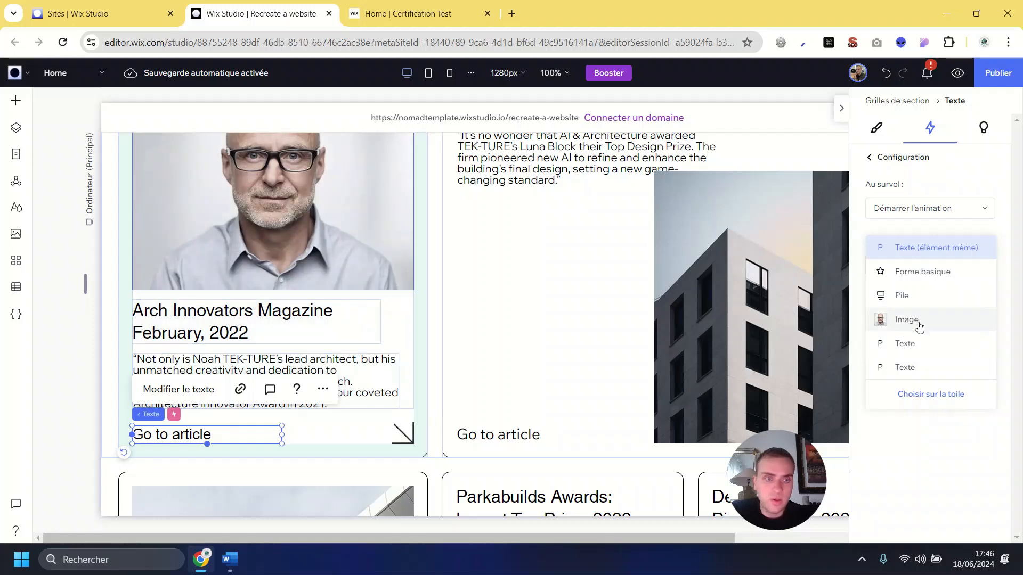
{"action": "left_click", "coordinate": [924, 273]}
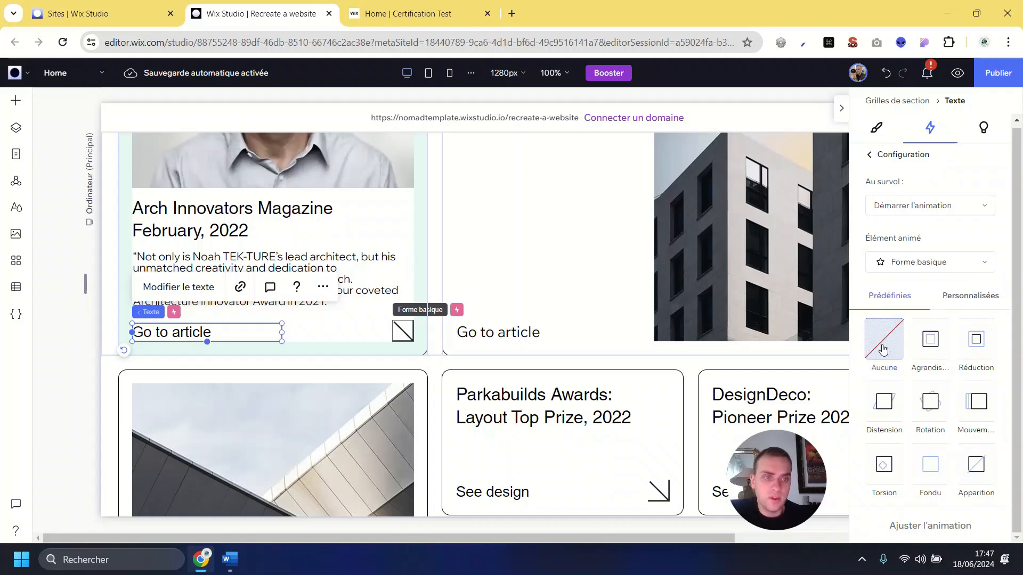
Apply the Rotation preset to the arrow shape with a 90° angle and the direction Gauche.
{"action": "left_click", "coordinate": [933, 420]}
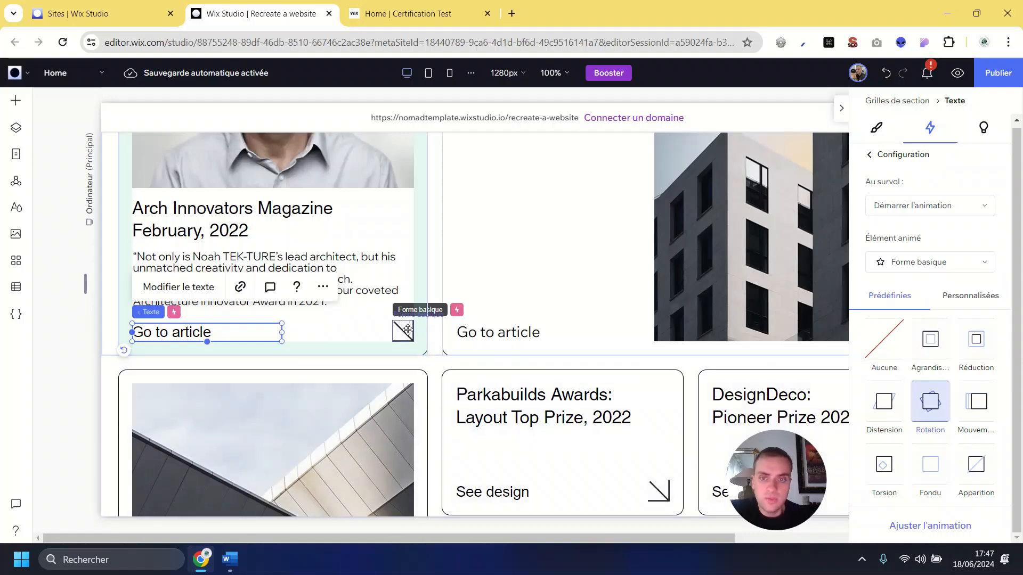
{"action": "left_click", "coordinate": [931, 526]}
{"action": "left_click", "coordinate": [972, 267]}
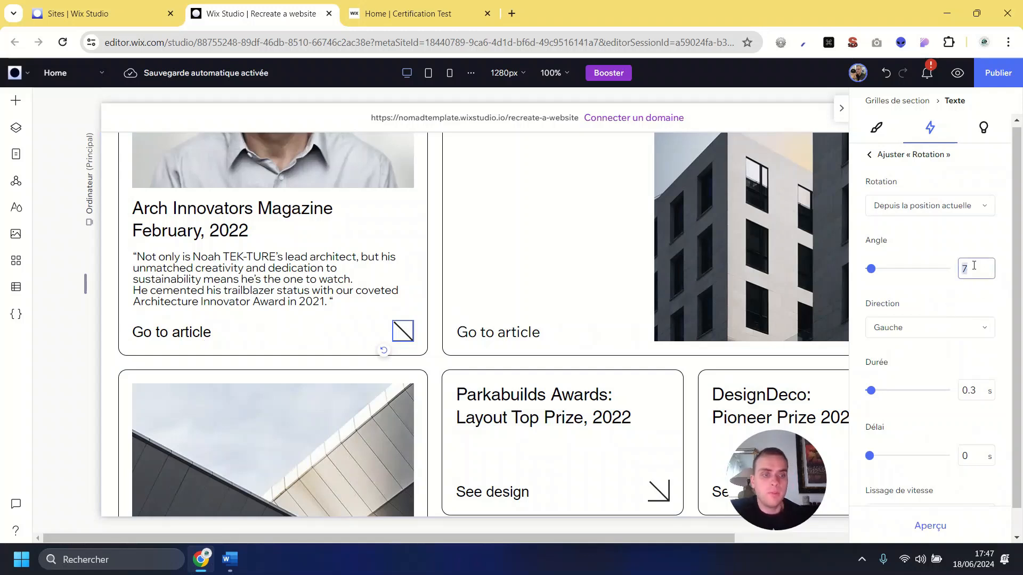
{"action": "type", "text": "90"}
{"action": "key", "text": "Return"}
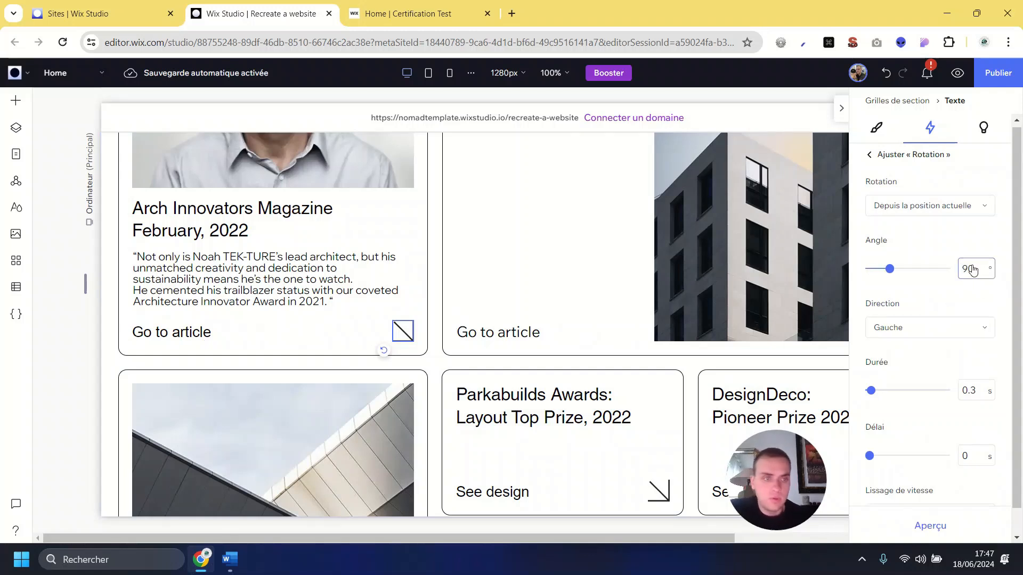
{"action": "left_click", "coordinate": [932, 330]}
{"action": "left_click", "coordinate": [917, 352]}
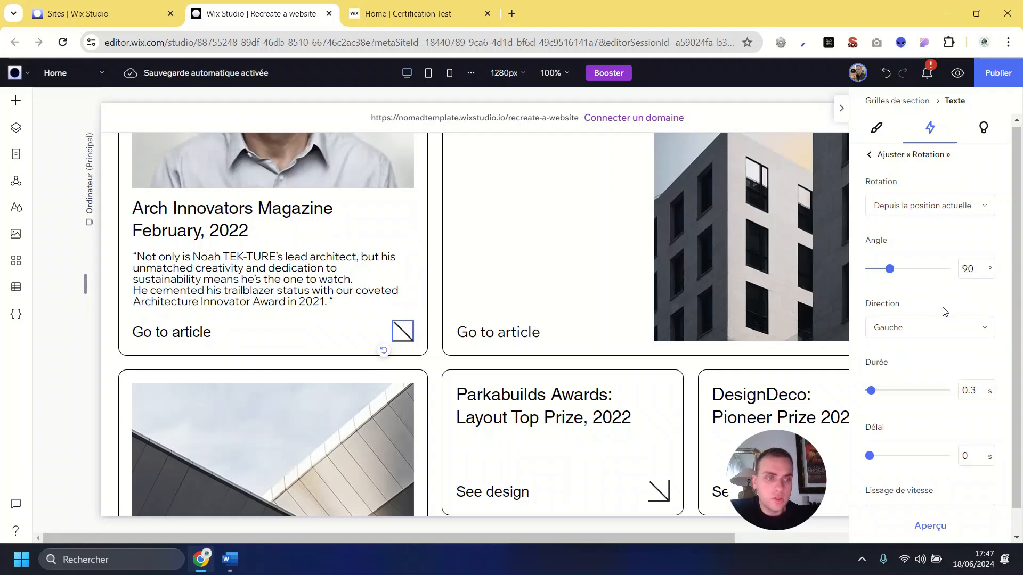
Preview the arrow's rotation and inspect the Arch Innovators Magazine card in the site preview.
{"action": "left_click", "coordinate": [933, 526]}
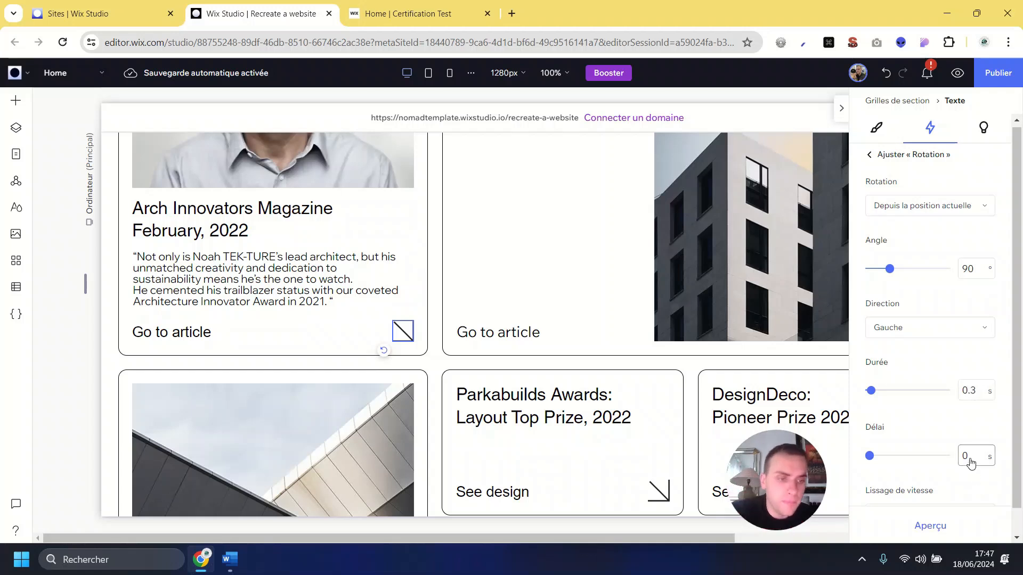
{"action": "scroll", "coordinate": [971, 464], "scroll_direction": "down", "scroll_amount": 1}
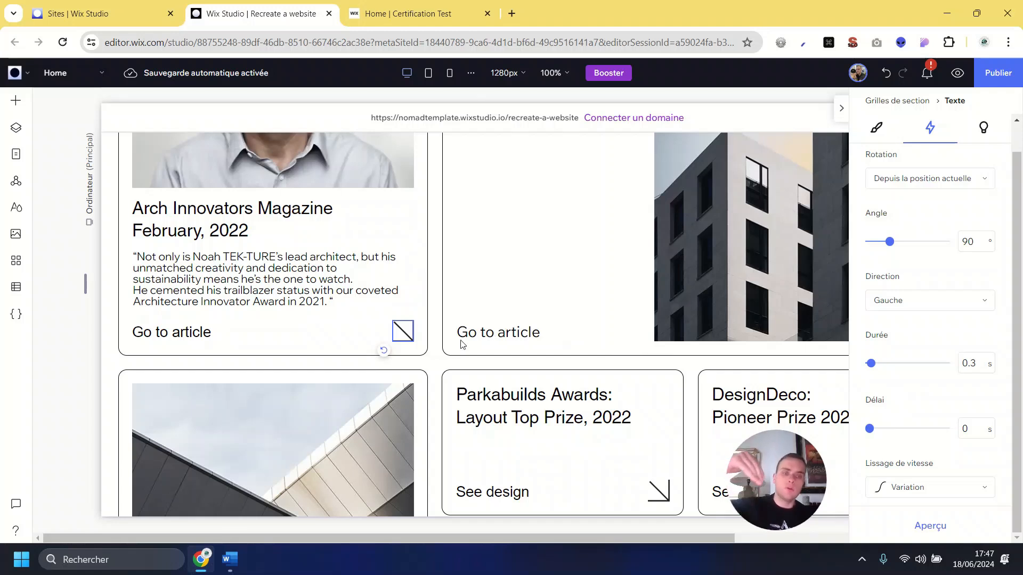
{"action": "left_click", "coordinate": [939, 528]}
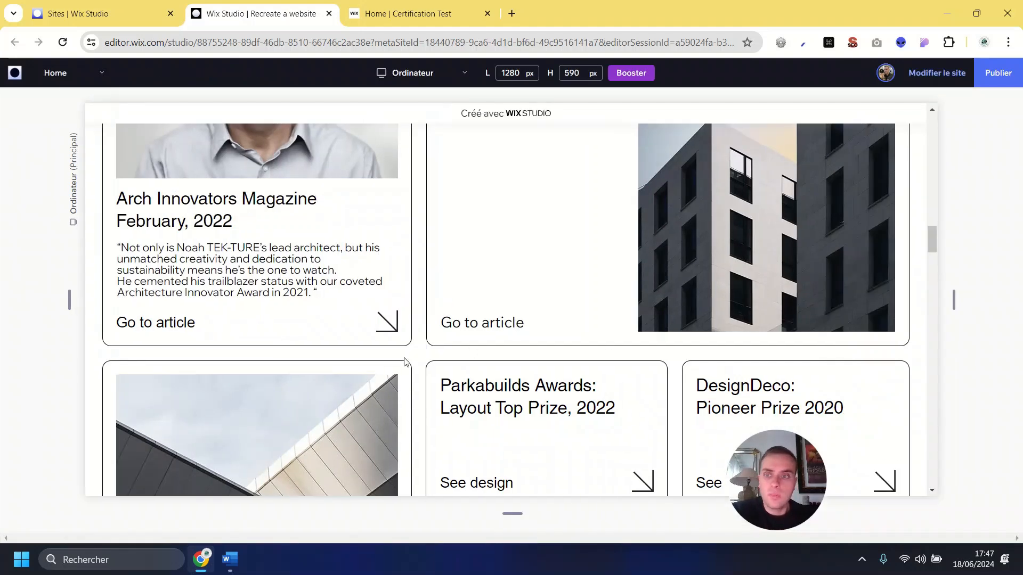
{"action": "scroll", "coordinate": [404, 362], "scroll_direction": "up", "scroll_amount": 3}
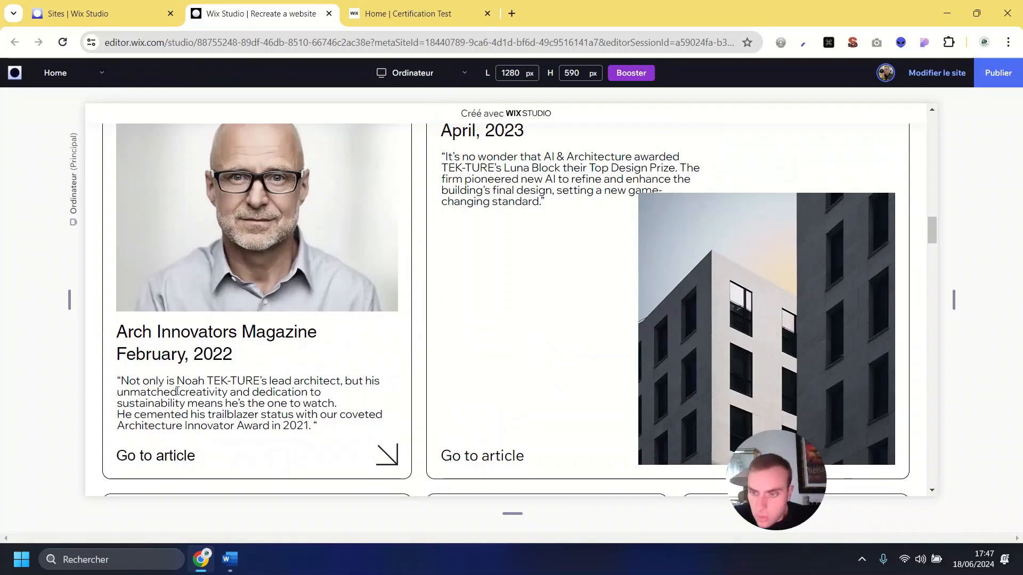